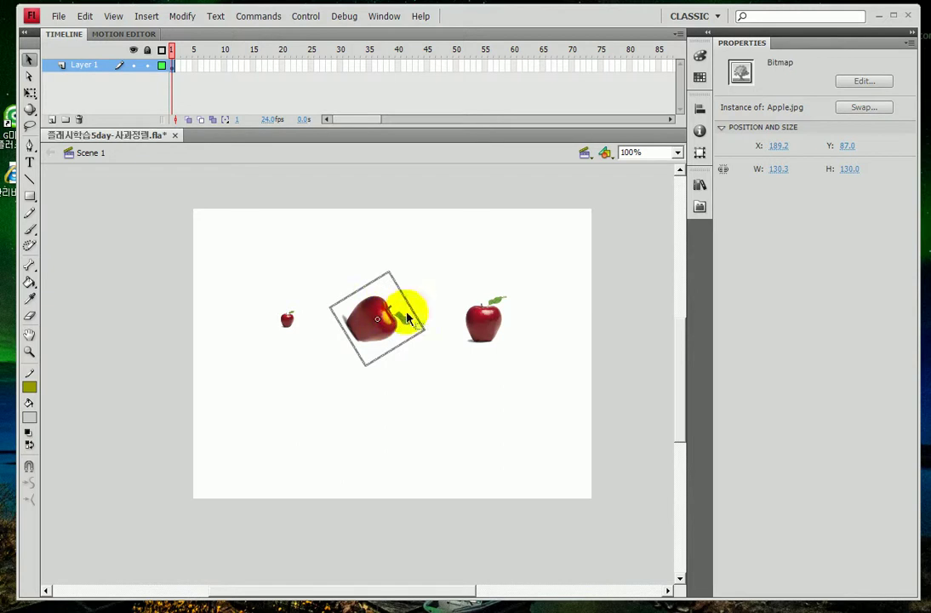
# Select all three apple bitmaps on the stage and zoom in on them to 173%.
pyautogui.click(483, 319)
pyautogui.click(382, 332)
pyautogui.moveTo(237, 254); pyautogui.dragTo(532, 401)
pyautogui.click(30, 351)
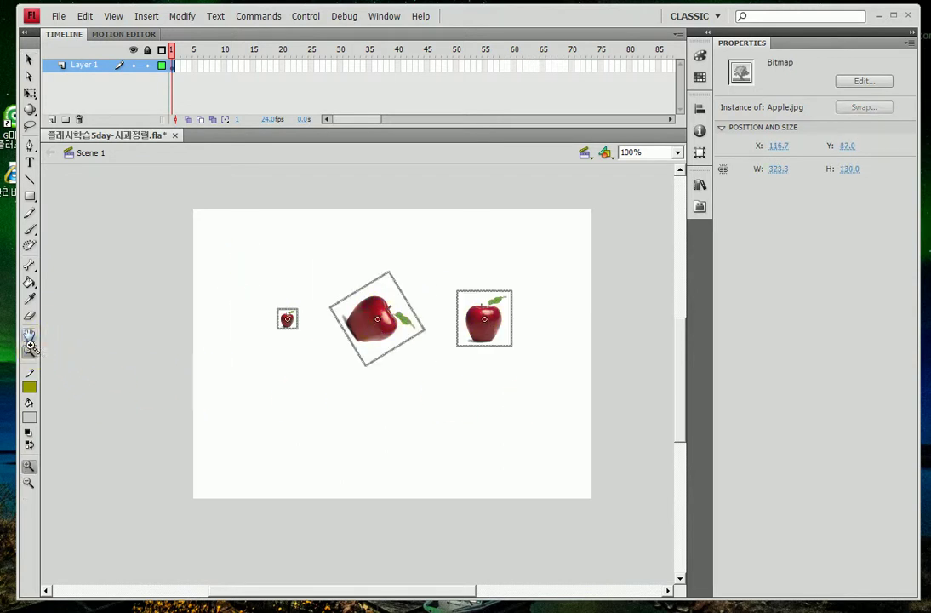
pyautogui.click(228, 253)
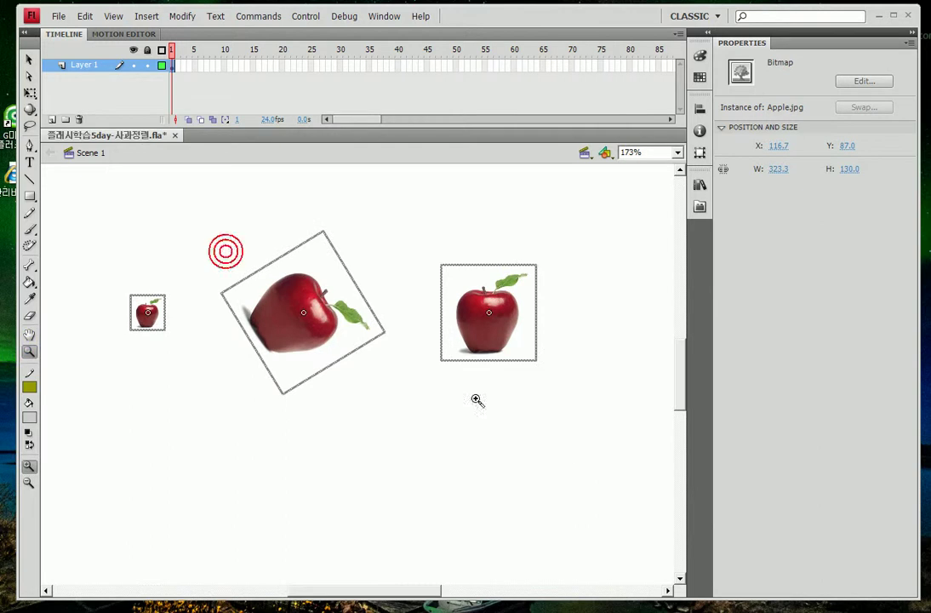
pyautogui.click(700, 109)
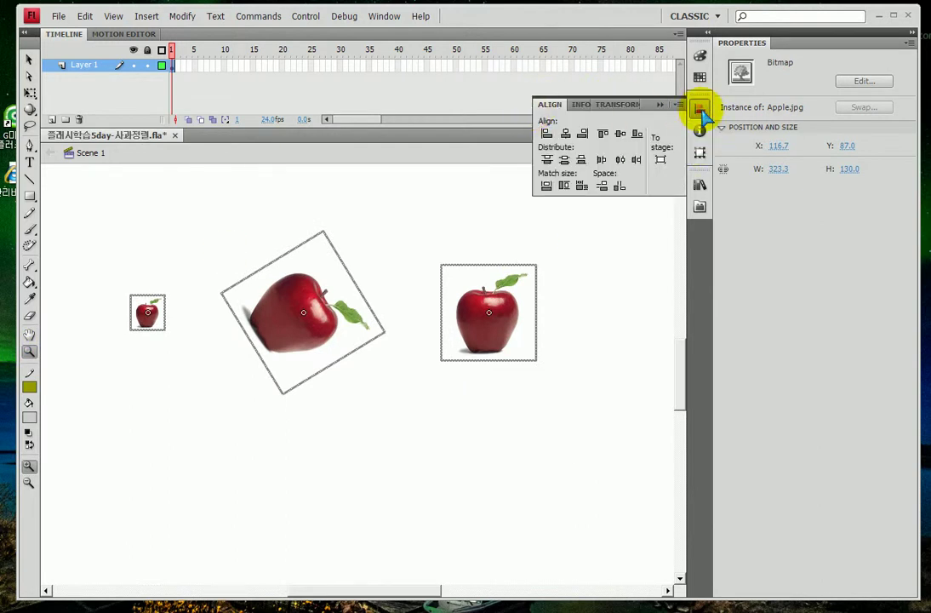
pyautogui.click(700, 109)
pyautogui.click(700, 109)
pyautogui.click(700, 109)
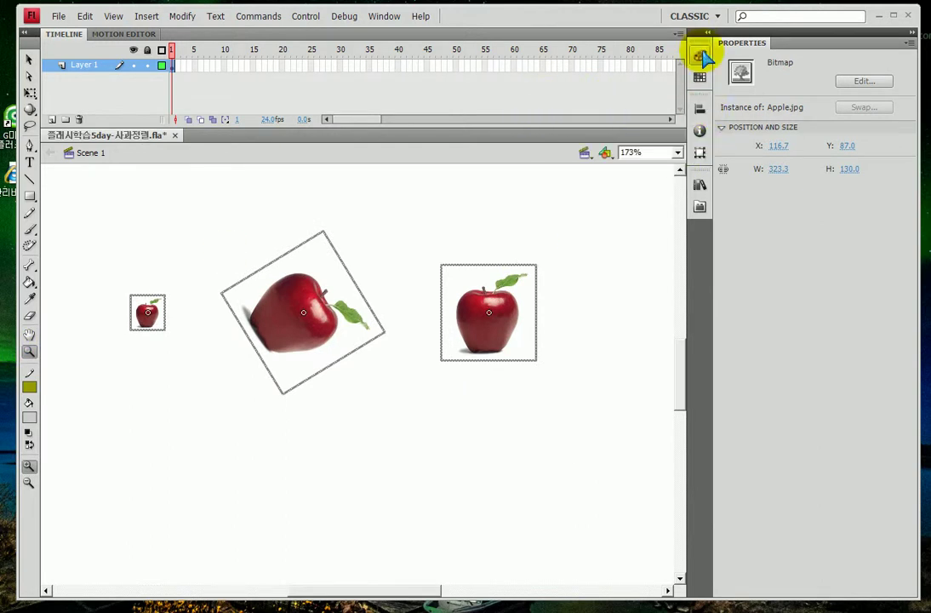
pyautogui.click(700, 56)
pyautogui.click(699, 77)
pyautogui.click(700, 109)
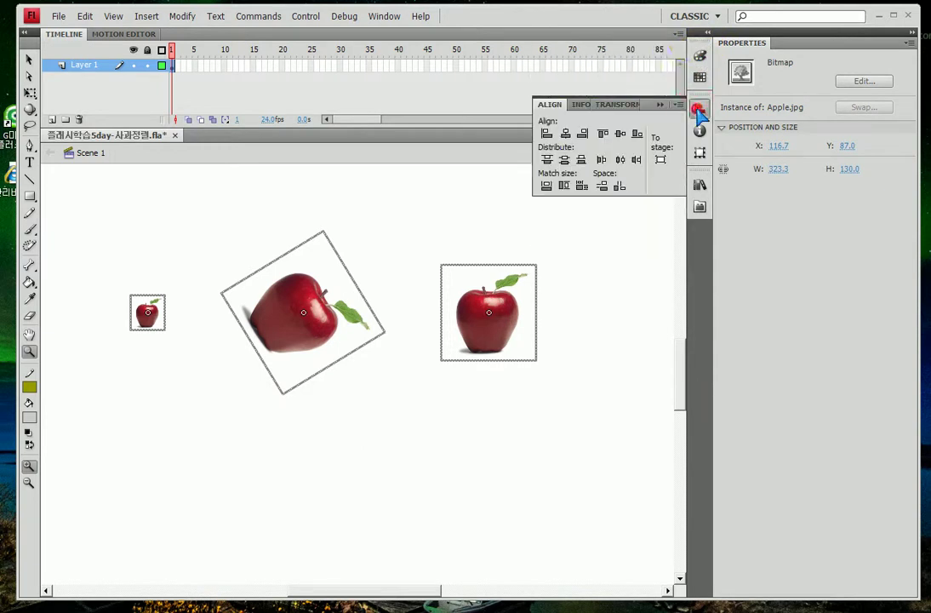
# Reset the Classic workspace and bring up the Align options with To stage turned off.
pyautogui.click(691, 20)
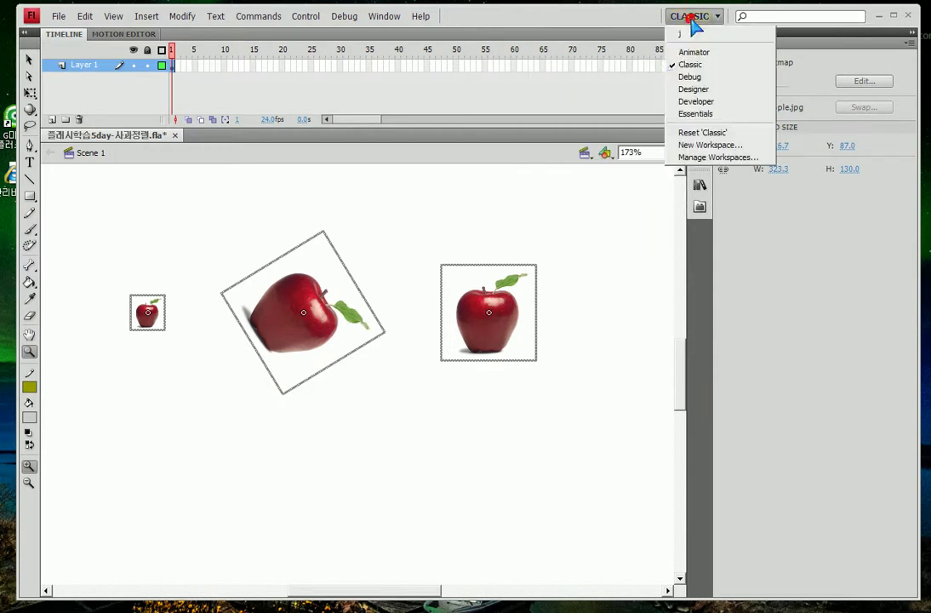
pyautogui.click(692, 135)
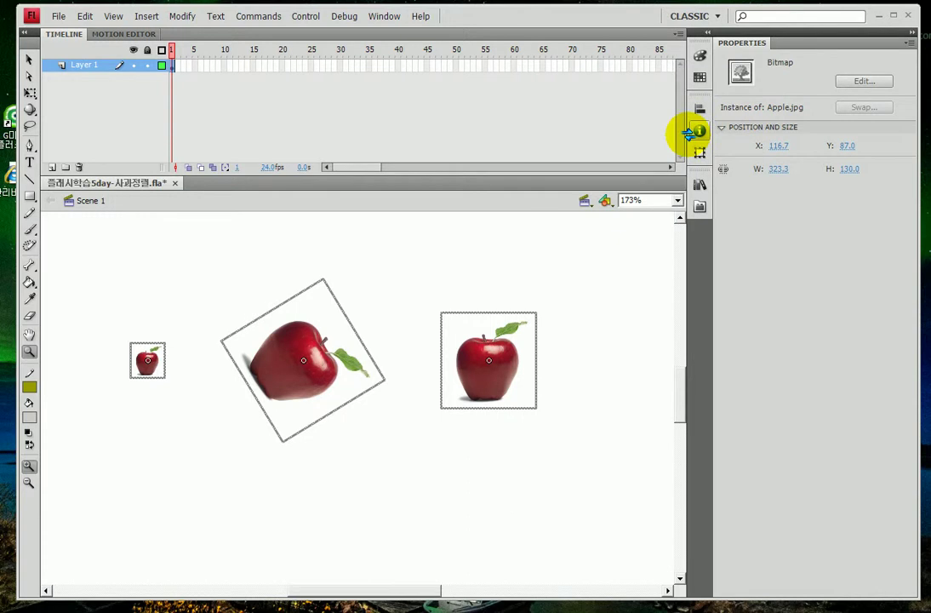
pyautogui.click(700, 77)
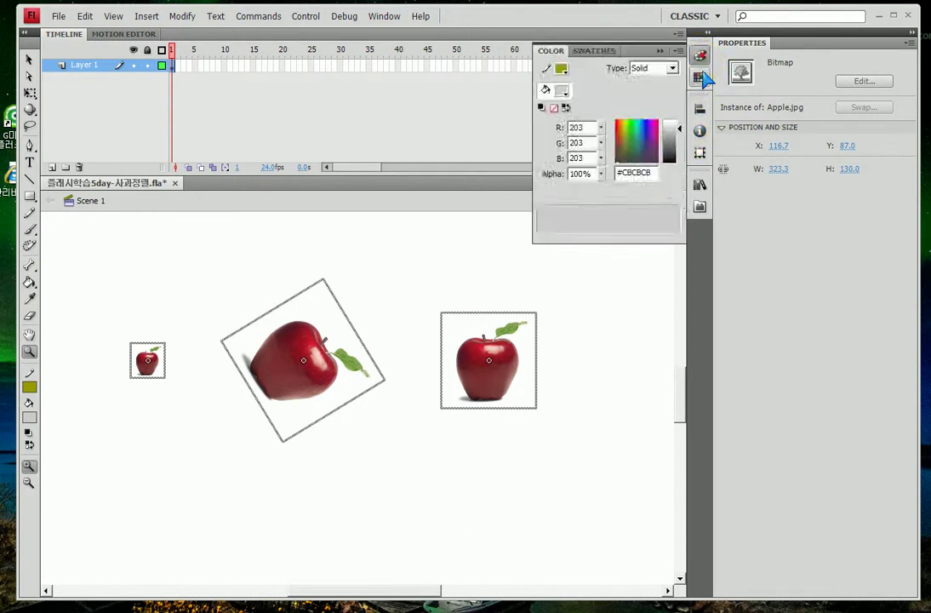
pyautogui.click(700, 109)
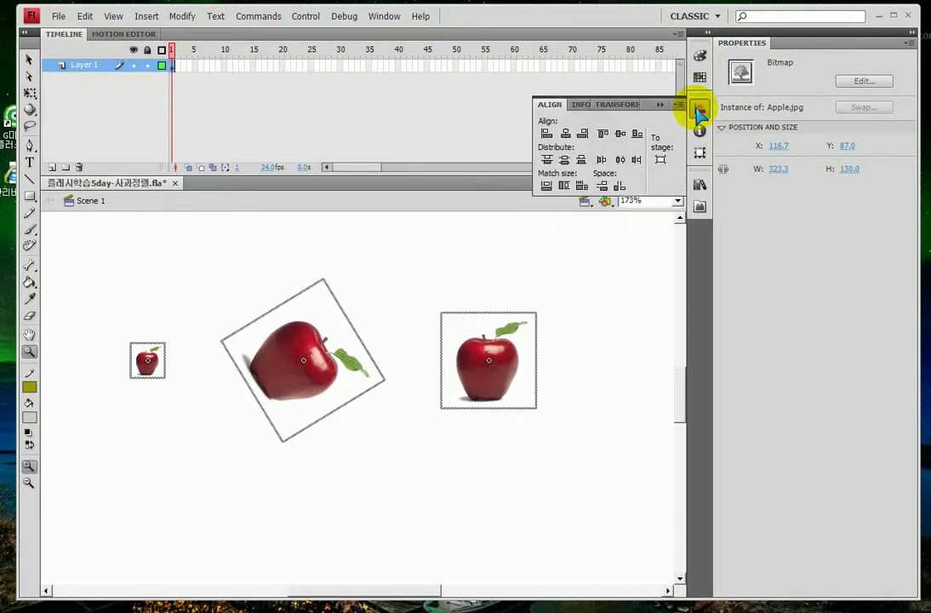
pyautogui.click(662, 159)
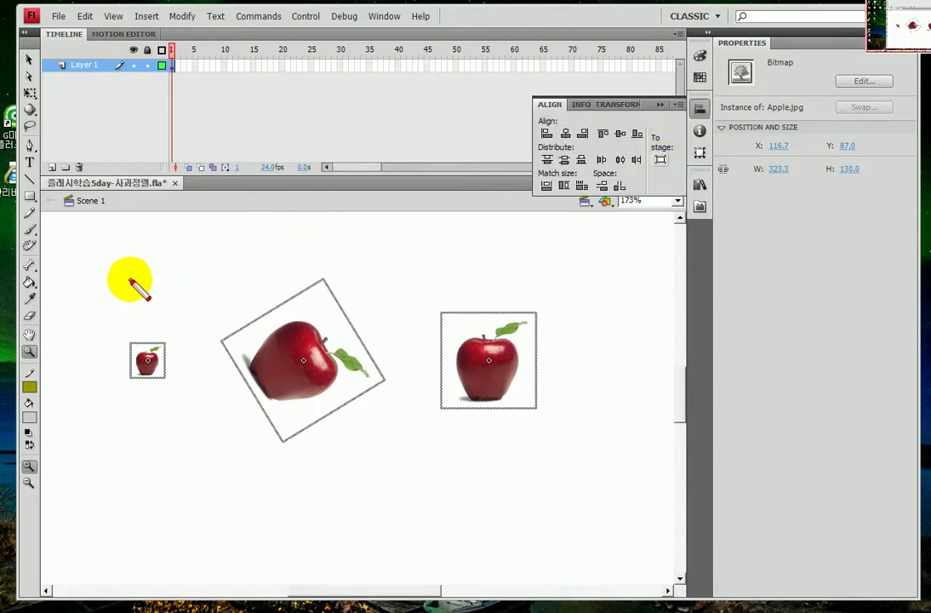
pyautogui.moveTo(128, 265)
pyautogui.mouseDown()
pyautogui.moveTo(145, 439)
pyautogui.moveTo(444, 464)
pyautogui.moveTo(558, 281)
pyautogui.moveTo(175, 237)
pyautogui.moveTo(82, 241)
pyautogui.mouseUp()
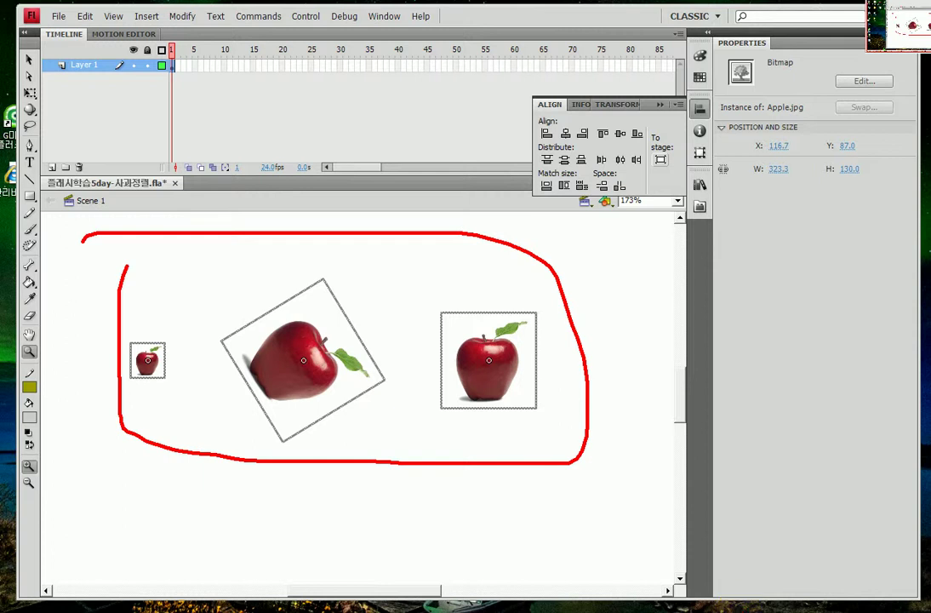
pyautogui.moveTo(654, 152)
pyautogui.mouseDown()
pyautogui.moveTo(677, 136)
pyautogui.moveTo(683, 176)
pyautogui.mouseUp()
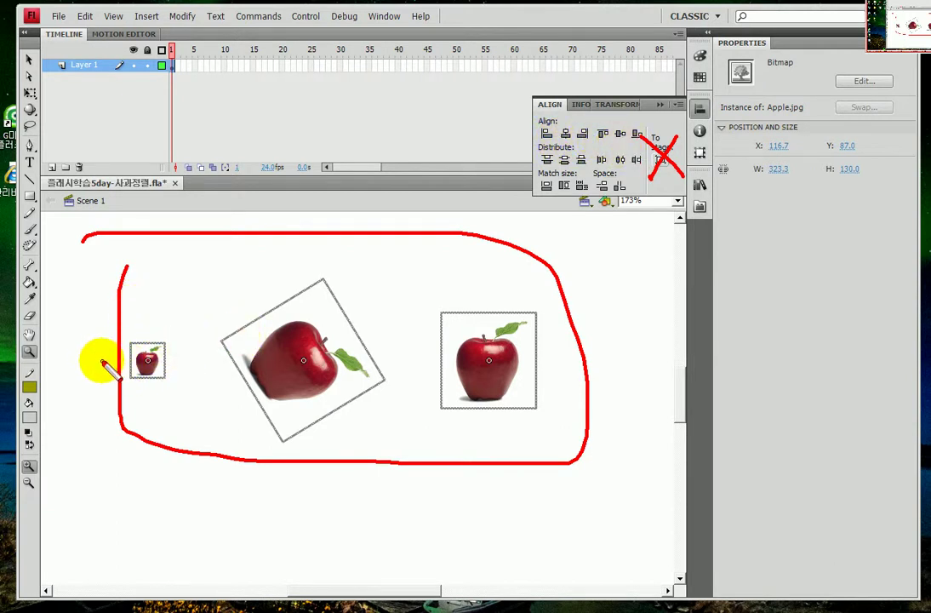
pyautogui.press('Escape')
# Activate the Free Transform tool on the three selected apples.
pyautogui.click(28, 59)
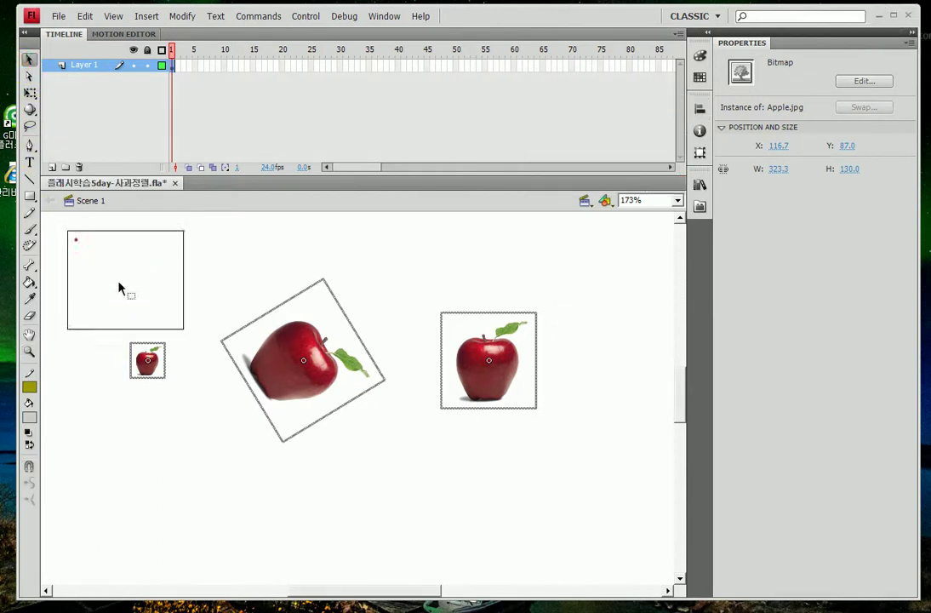
pyautogui.click(30, 92)
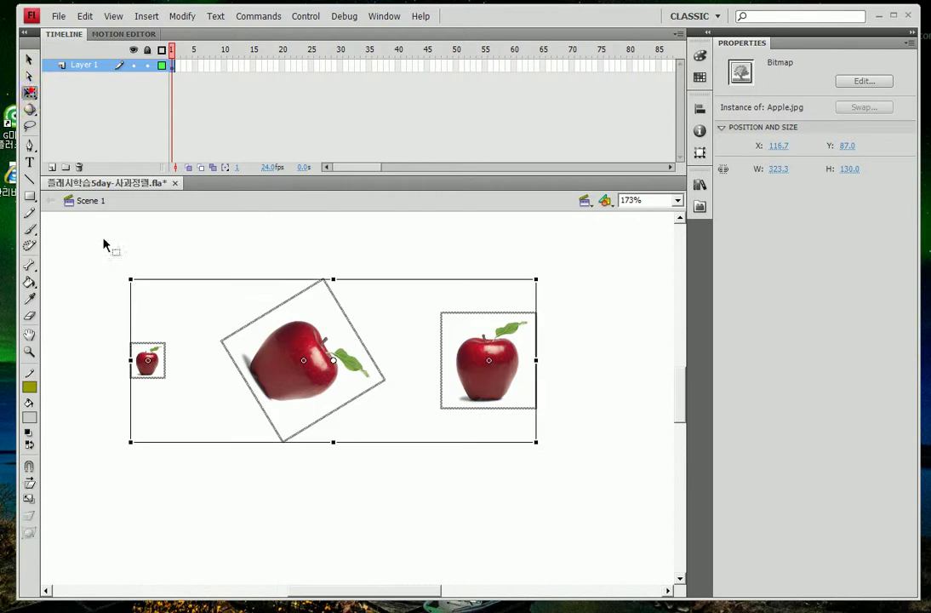
pyautogui.hotkey('ctrl', '2')
pyautogui.moveTo(40, 103); pyautogui.dragTo(59, 126)
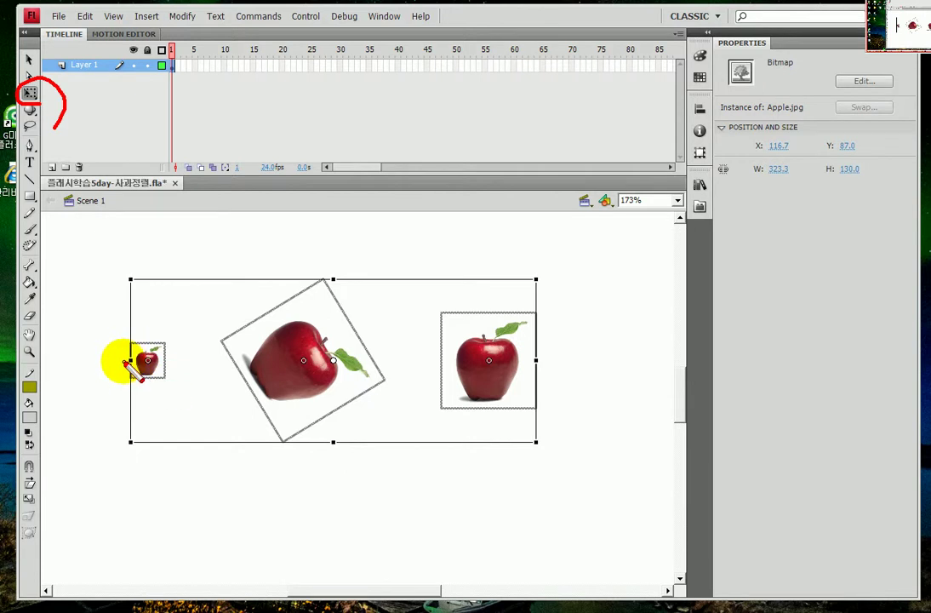
pyautogui.moveTo(98, 358); pyautogui.dragTo(539, 365)
pyautogui.press('Escape')
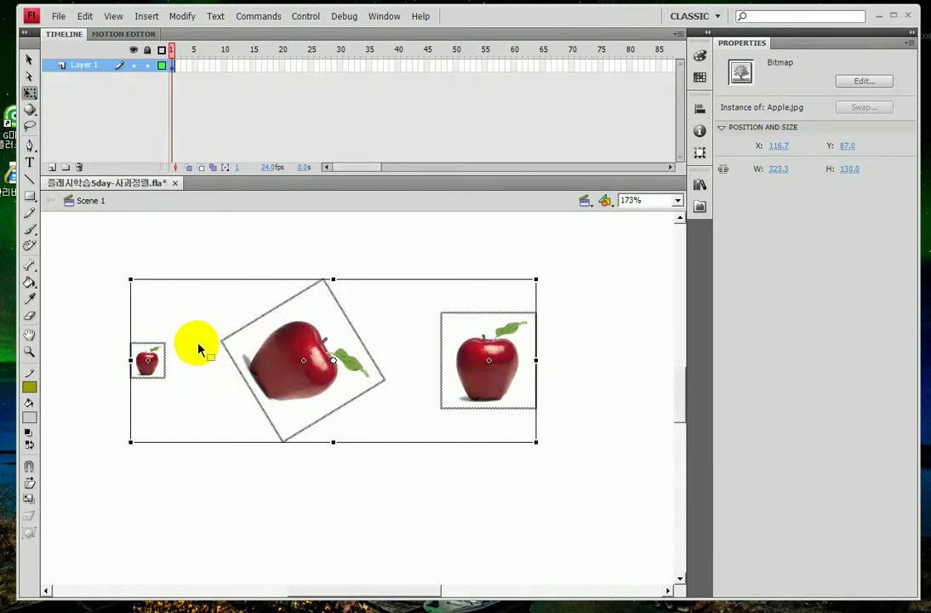
pyautogui.hotkey('ctrl', '2')
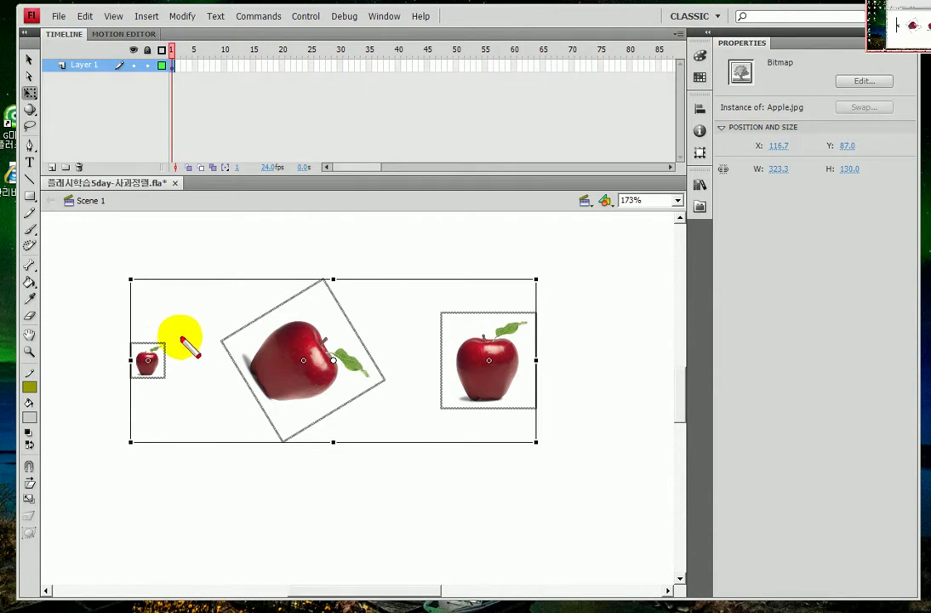
pyautogui.click(180, 280)
pyautogui.moveTo(189, 290)
pyautogui.mouseDown()
pyautogui.moveTo(189, 442)
pyautogui.moveTo(204, 432)
pyautogui.mouseUp()
pyautogui.press('Escape')
# Stagger the apples by moving the upright one up, the tilted one slightly down and the small one down, and select all three.
pyautogui.click(413, 371)
pyautogui.moveTo(532, 255); pyautogui.dragTo(430, 359)
pyautogui.moveTo(268, 372); pyautogui.dragTo(268, 389)
pyautogui.moveTo(149, 363); pyautogui.dragTo(125, 443)
pyautogui.moveTo(88, 260); pyautogui.dragTo(558, 578)
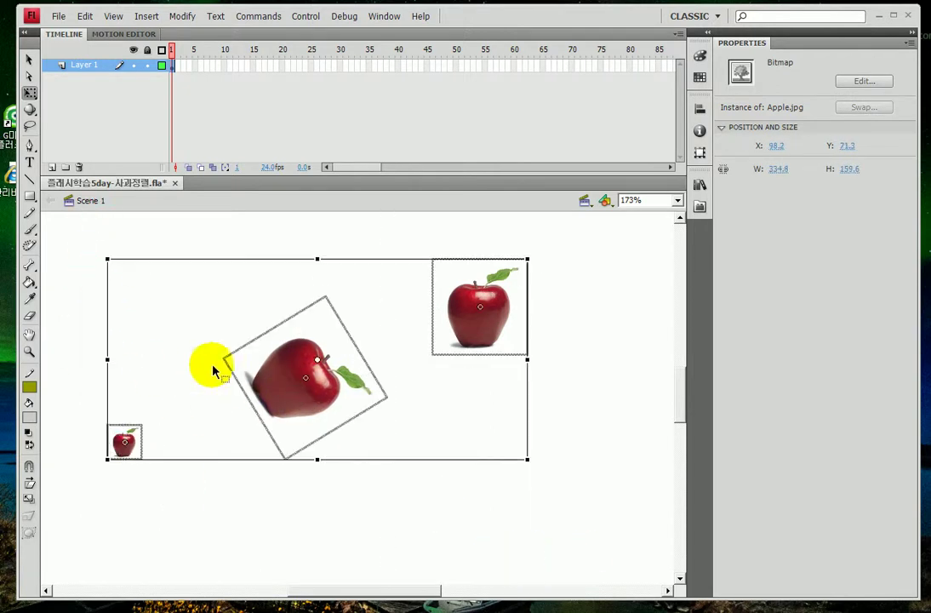
pyautogui.hotkey('ctrl', '2')
pyautogui.moveTo(190, 260)
pyautogui.mouseDown()
pyautogui.moveTo(190, 288)
pyautogui.moveTo(229, 299)
pyautogui.mouseUp()
pyautogui.moveTo(212, 288)
pyautogui.mouseDown()
pyautogui.moveTo(213, 321)
pyautogui.moveTo(209, 455)
pyautogui.moveTo(220, 427)
pyautogui.moveTo(208, 456)
pyautogui.mouseUp()
pyautogui.moveTo(218, 421); pyautogui.dragTo(203, 447)
pyautogui.moveTo(316, 359); pyautogui.dragTo(316, 359)
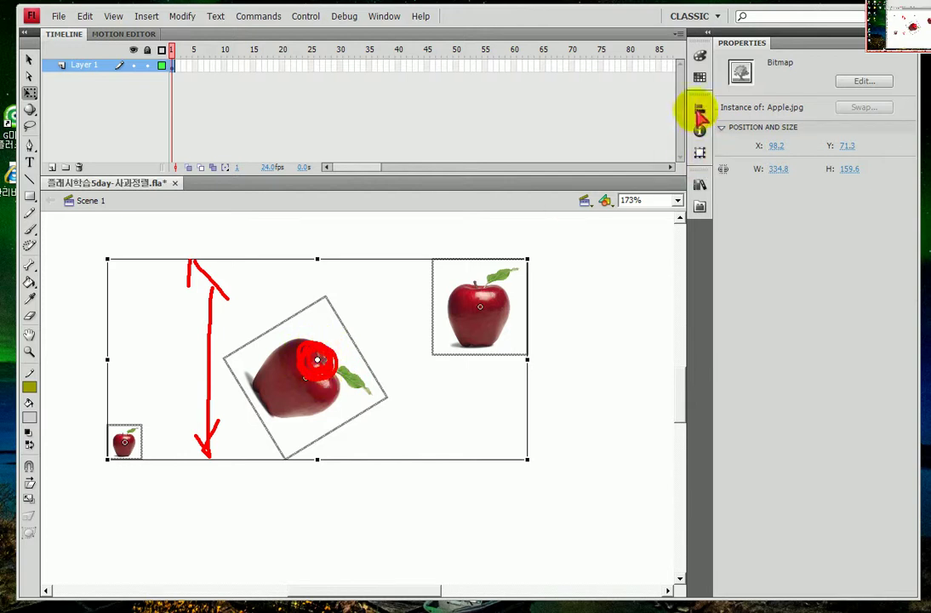
# Align the three selected apples to their common vertical center.
pyautogui.click(699, 110)
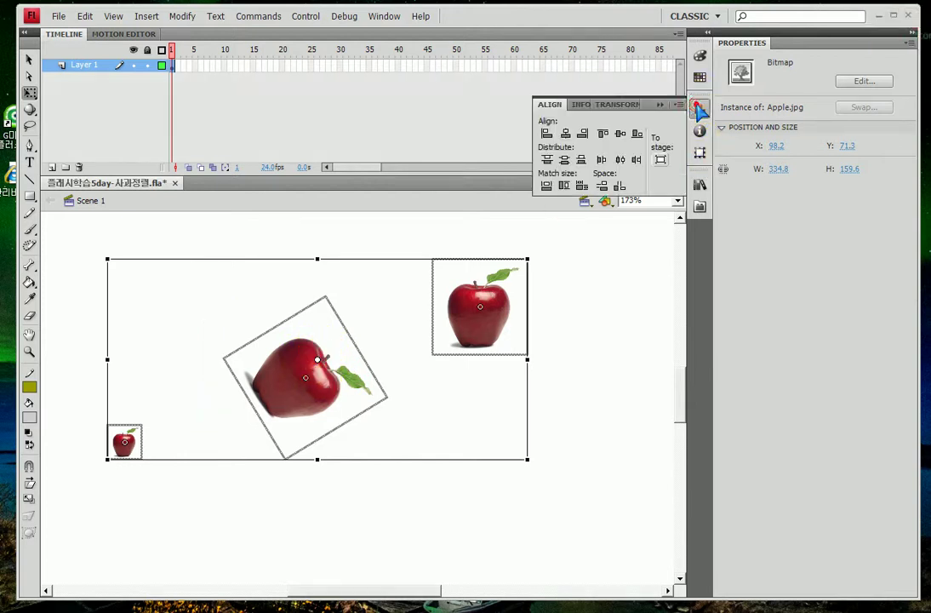
pyautogui.click(620, 135)
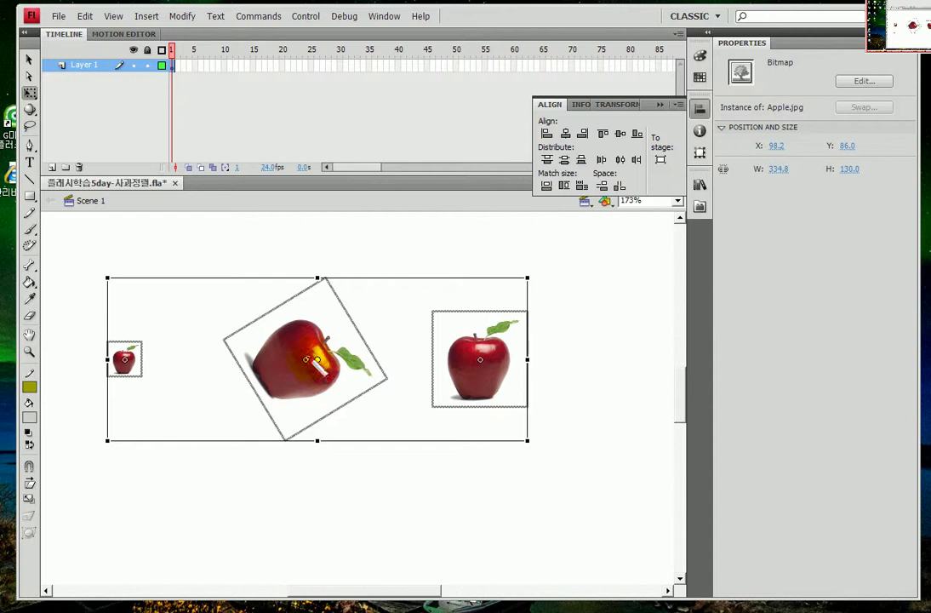
pyautogui.moveTo(107, 359); pyautogui.dragTo(552, 359)
pyautogui.moveTo(317, 245); pyautogui.dragTo(317, 492)
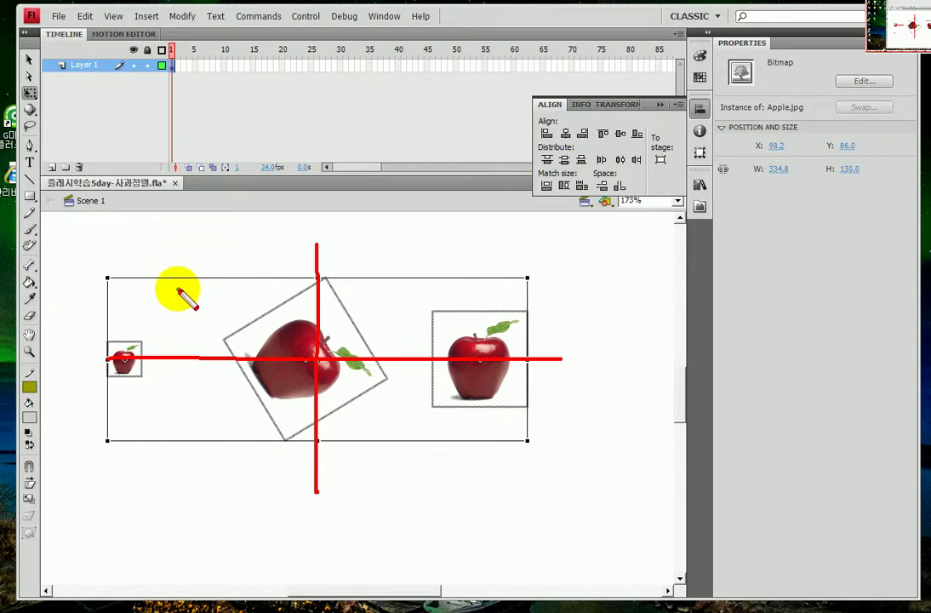
pyautogui.press('Escape')
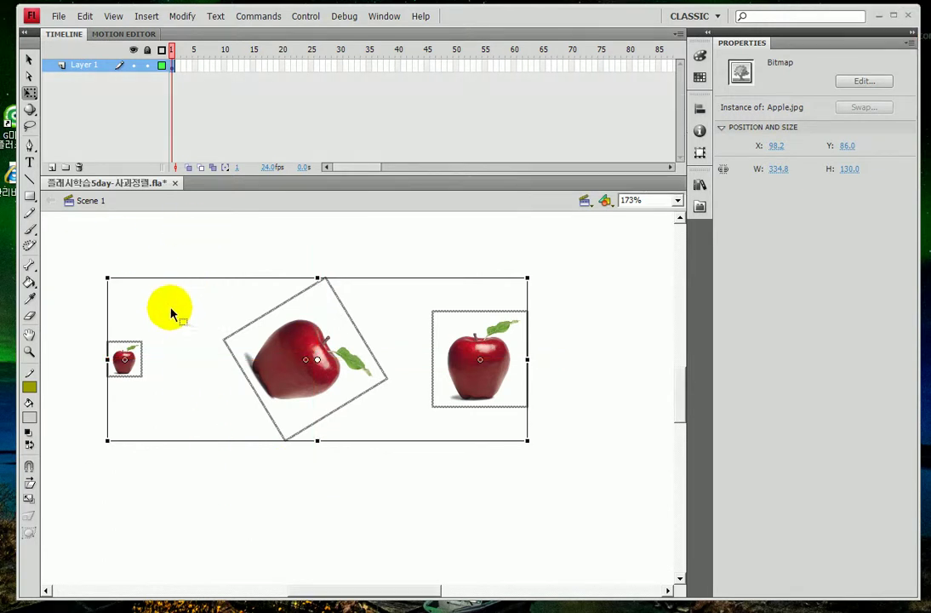
pyautogui.hotkey('ctrl', '2')
pyautogui.moveTo(158, 306)
pyautogui.mouseDown()
pyautogui.moveTo(174, 329)
pyautogui.moveTo(214, 286)
pyautogui.mouseUp()
pyautogui.moveTo(375, 300)
pyautogui.mouseDown()
pyautogui.moveTo(400, 326)
pyautogui.moveTo(430, 286)
pyautogui.mouseUp()
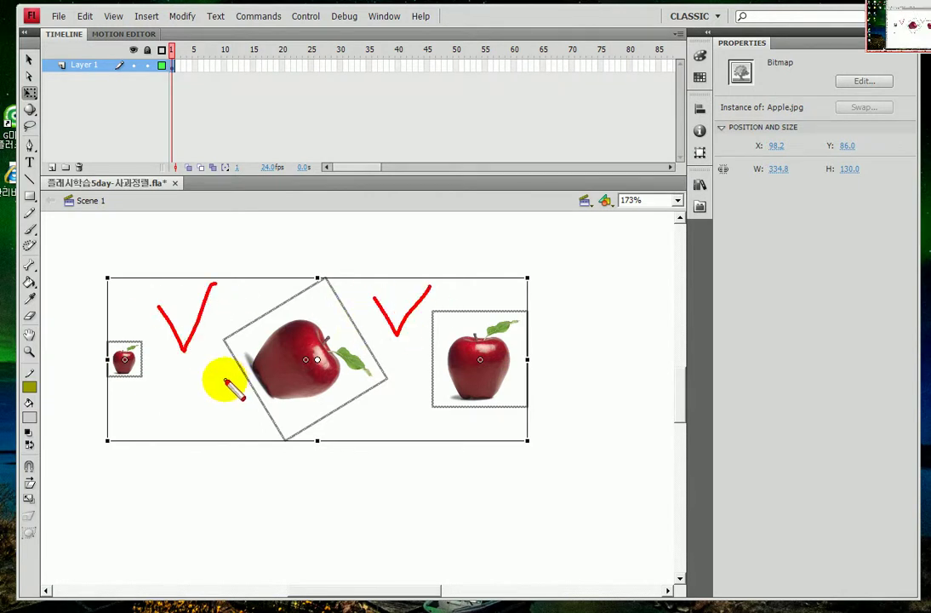
pyautogui.press('Escape')
pyautogui.click(699, 109)
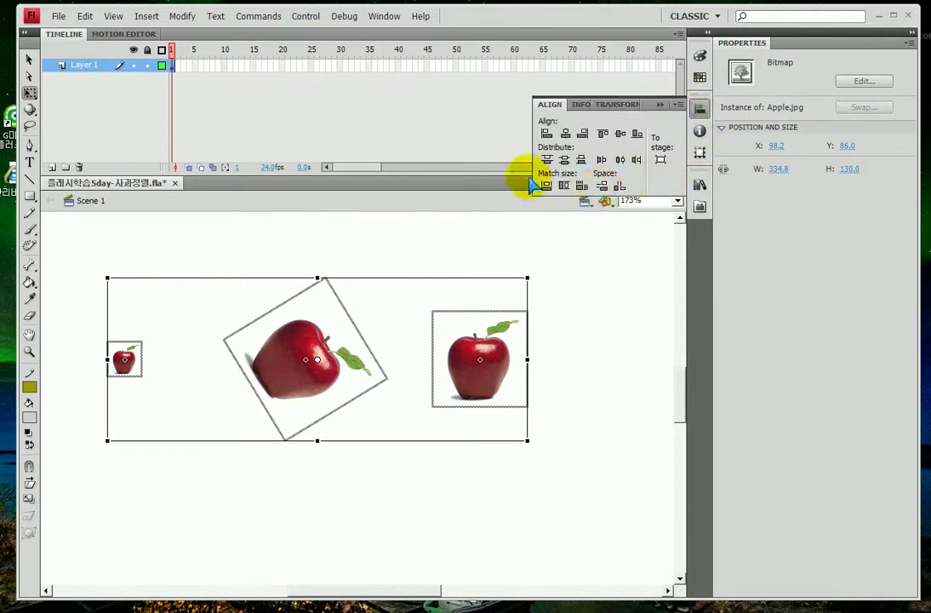
pyautogui.moveTo(545, 135)
pyautogui.mouseDown()
pyautogui.moveTo(537, 146)
pyautogui.moveTo(590, 133)
pyautogui.moveTo(615, 182)
pyautogui.moveTo(596, 167)
pyautogui.mouseUp()
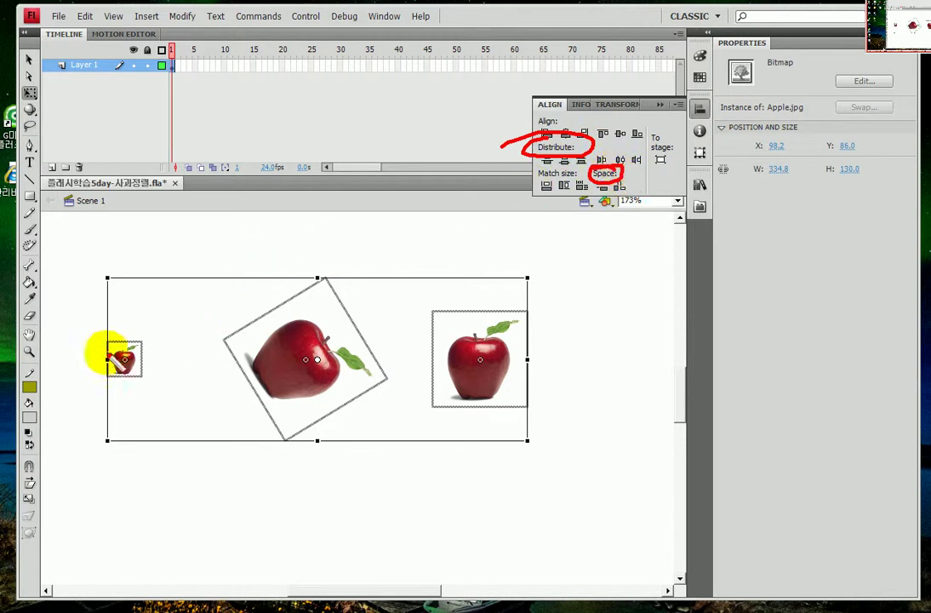
pyautogui.moveTo(111, 362)
pyautogui.mouseDown()
pyautogui.moveTo(144, 358)
pyautogui.moveTo(135, 377)
pyautogui.mouseUp()
pyautogui.press('Escape')
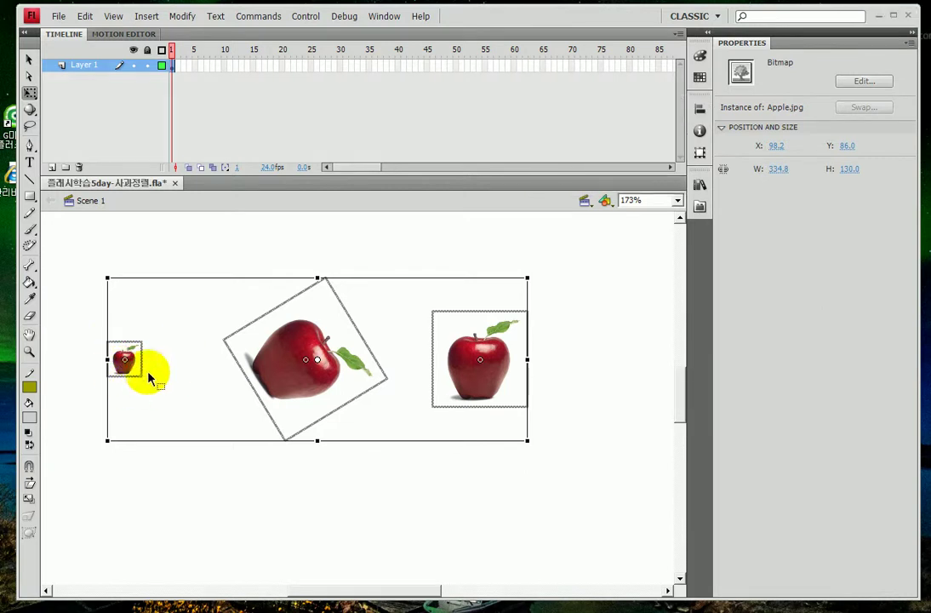
pyautogui.click(147, 455)
pyautogui.click(247, 325)
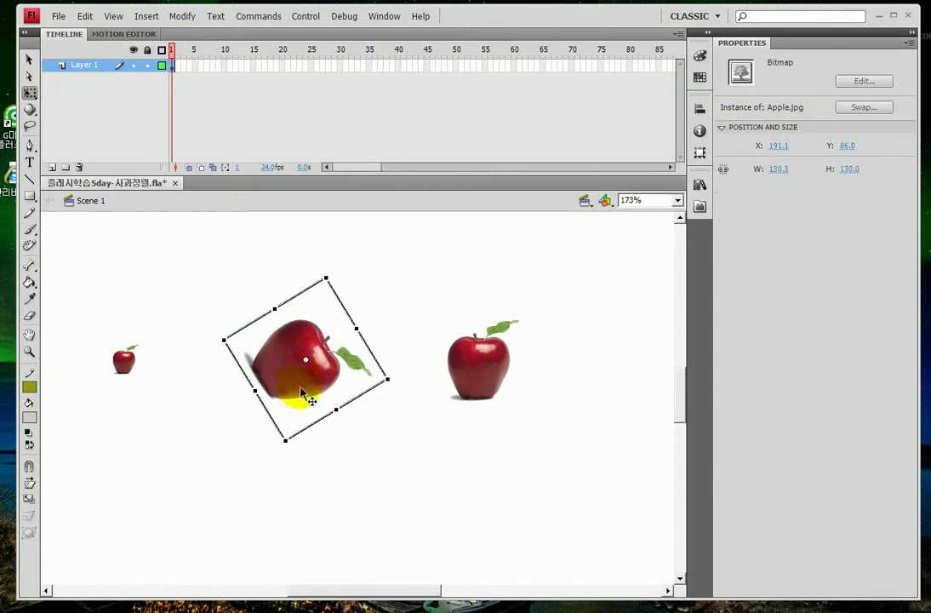
pyautogui.moveTo(97, 307); pyautogui.dragTo(468, 441)
pyautogui.hotkey('ctrl', '2')
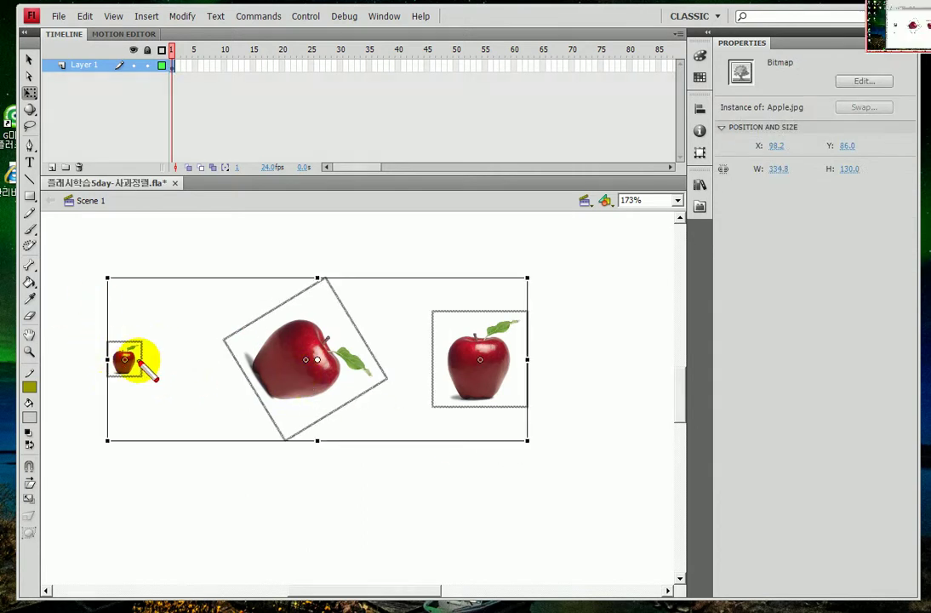
pyautogui.moveTo(132, 363)
pyautogui.mouseDown()
pyautogui.moveTo(149, 298)
pyautogui.moveTo(187, 281)
pyautogui.moveTo(225, 281)
pyautogui.moveTo(289, 319)
pyautogui.moveTo(315, 368)
pyautogui.moveTo(322, 295)
pyautogui.moveTo(340, 271)
pyautogui.moveTo(399, 274)
pyautogui.moveTo(454, 304)
pyautogui.moveTo(480, 356)
pyautogui.mouseUp()
pyautogui.moveTo(176, 253)
pyautogui.mouseDown()
pyautogui.moveTo(191, 292)
pyautogui.moveTo(213, 307)
pyautogui.mouseUp()
pyautogui.moveTo(392, 255); pyautogui.dragTo(396, 266)
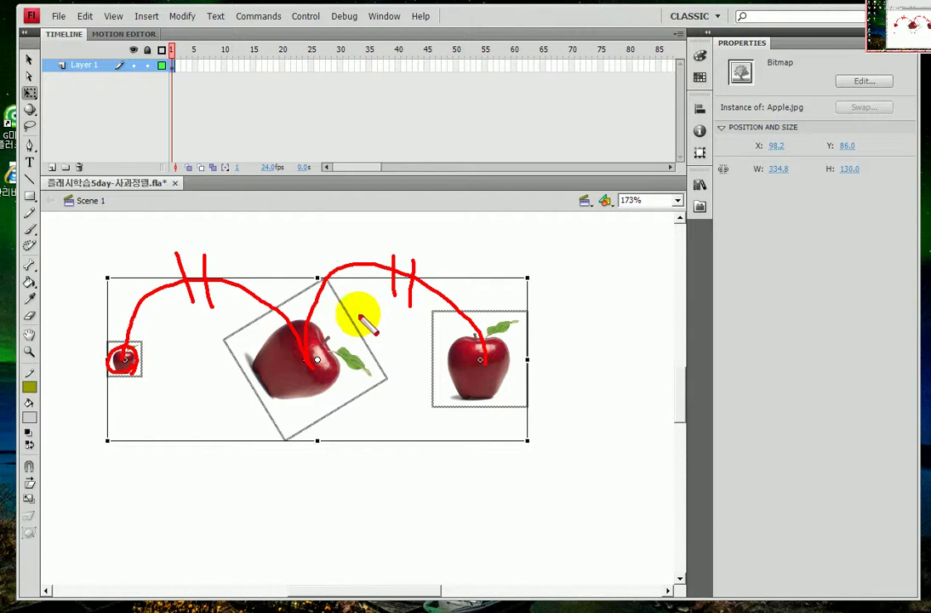
pyautogui.press('Escape')
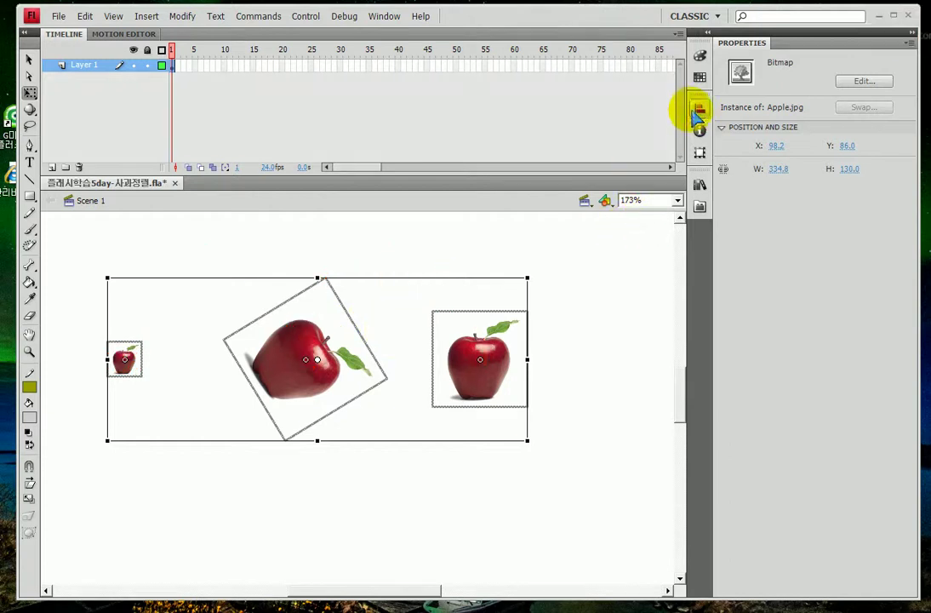
# Try to distribute the three selected apples by their vertical centers.
pyautogui.click(698, 111)
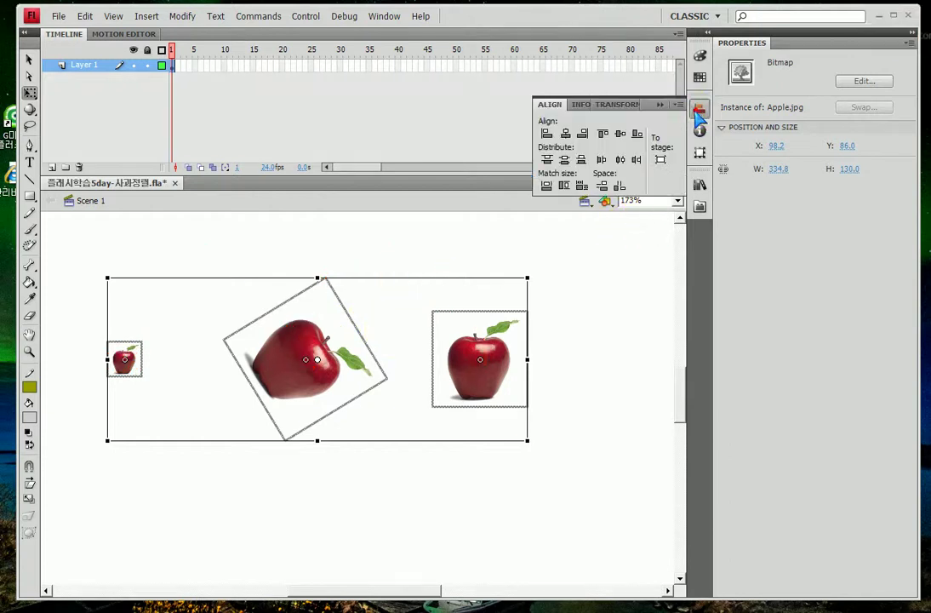
pyautogui.click(566, 162)
pyautogui.click(366, 308)
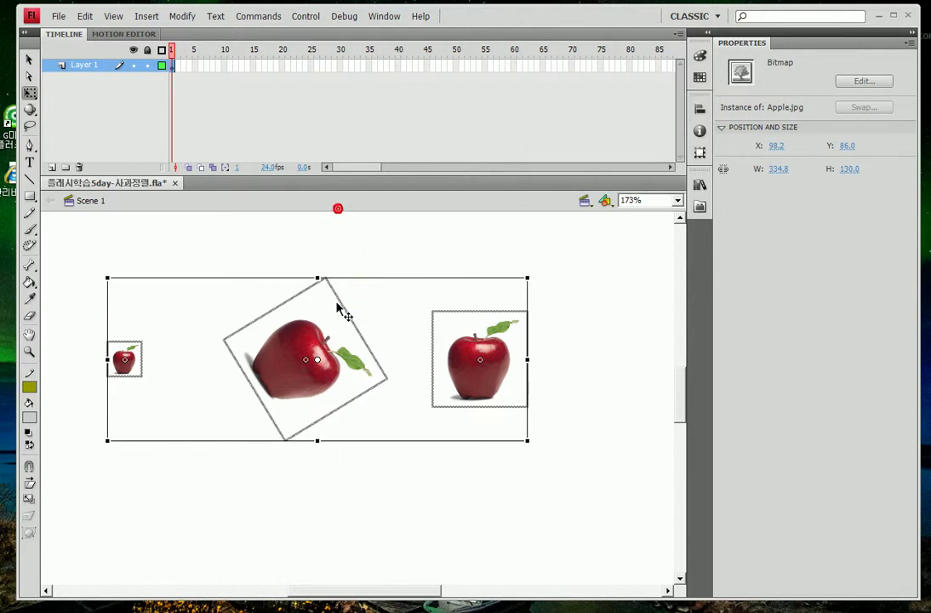
# Move the tilted middle apple closer to the small apple and reselect all three apples.
pyautogui.click(361, 218)
pyautogui.moveTo(289, 344); pyautogui.dragTo(245, 349)
pyautogui.moveTo(104, 295); pyautogui.dragTo(601, 437)
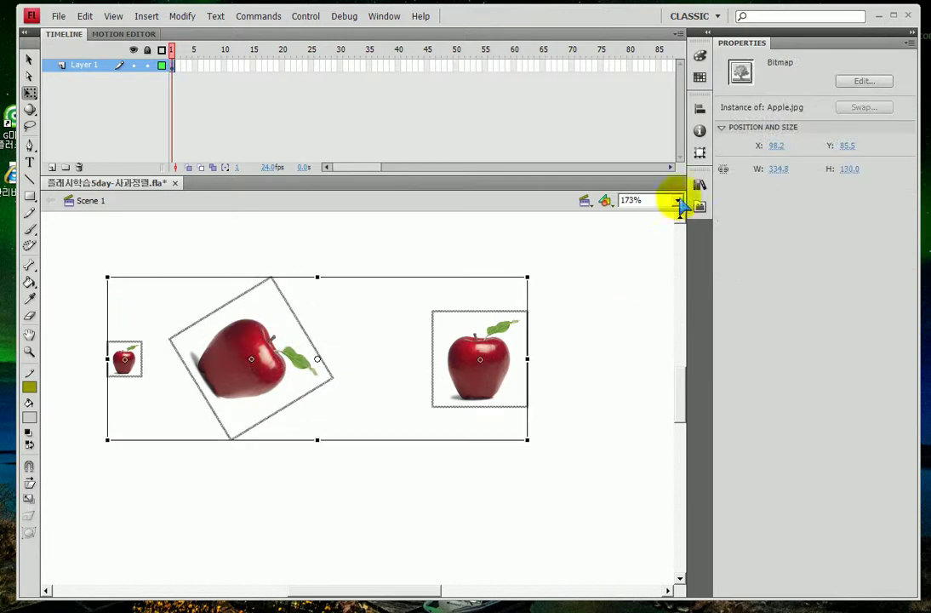
pyautogui.click(699, 152)
pyautogui.click(700, 131)
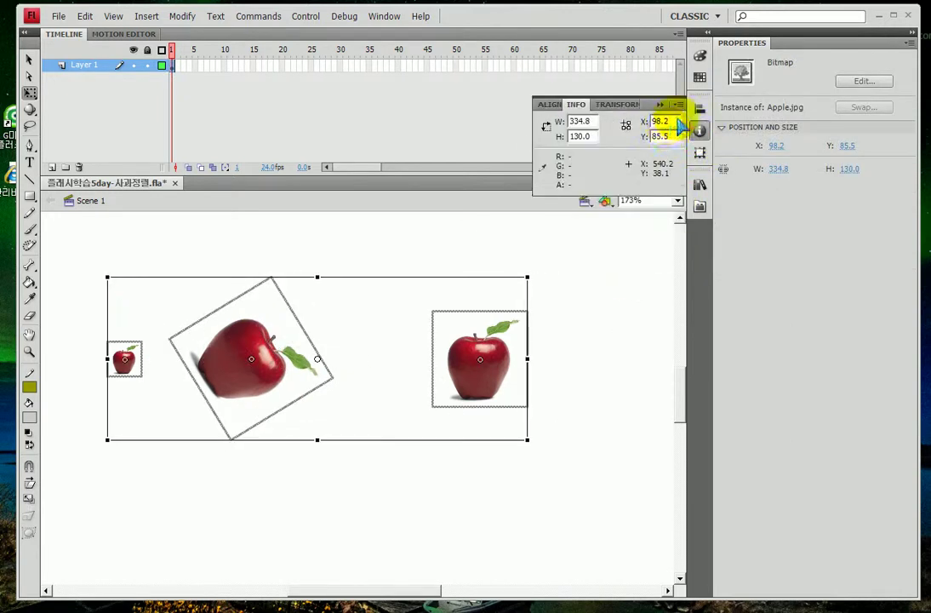
# Distribute the three selected apples by their horizontal centers relative to each other.
pyautogui.click(700, 109)
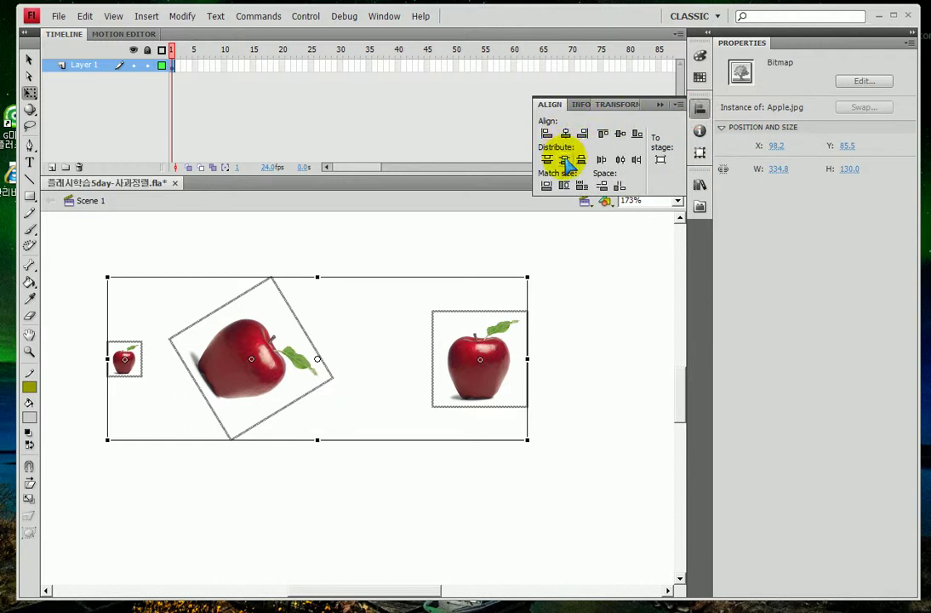
pyautogui.click(621, 160)
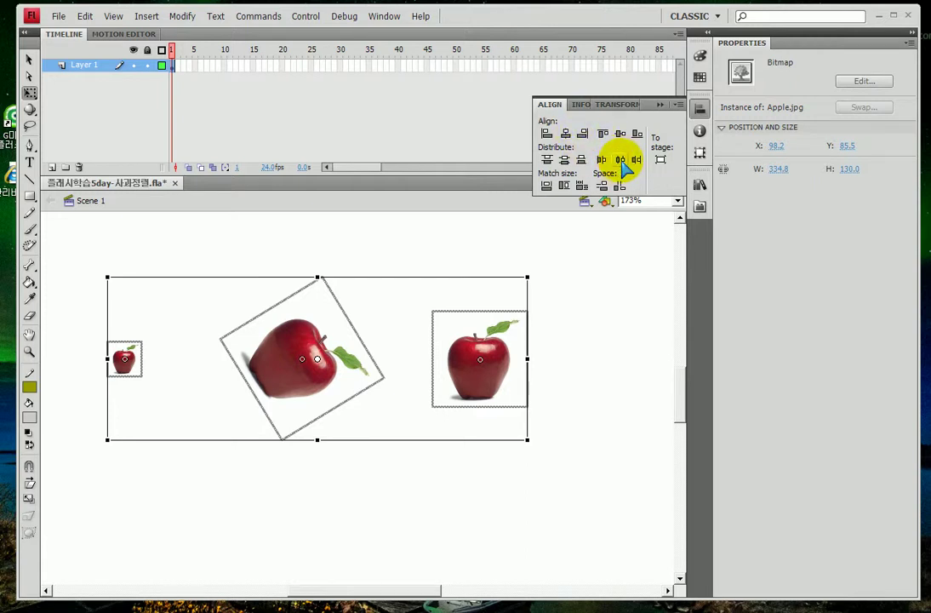
pyautogui.click(679, 105)
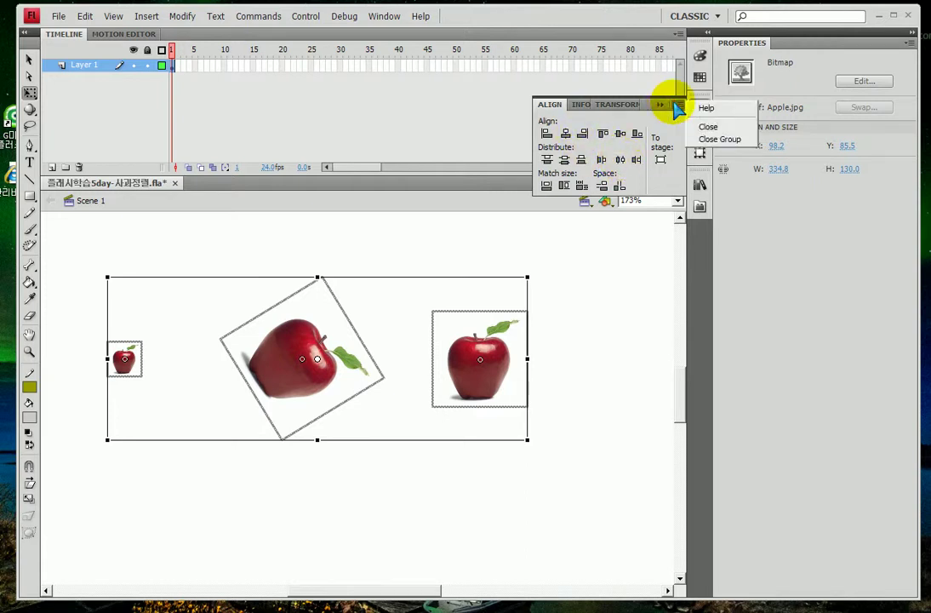
pyautogui.click(664, 185)
# Annotate the center-to-center distances and the gaps between the apples in red, circle the Space options, and clear the annotations.
pyautogui.hotkey('ctrl', '2')
pyautogui.moveTo(123, 357)
pyautogui.mouseDown()
pyautogui.moveTo(170, 308)
pyautogui.moveTo(255, 312)
pyautogui.moveTo(303, 359)
pyautogui.mouseUp()
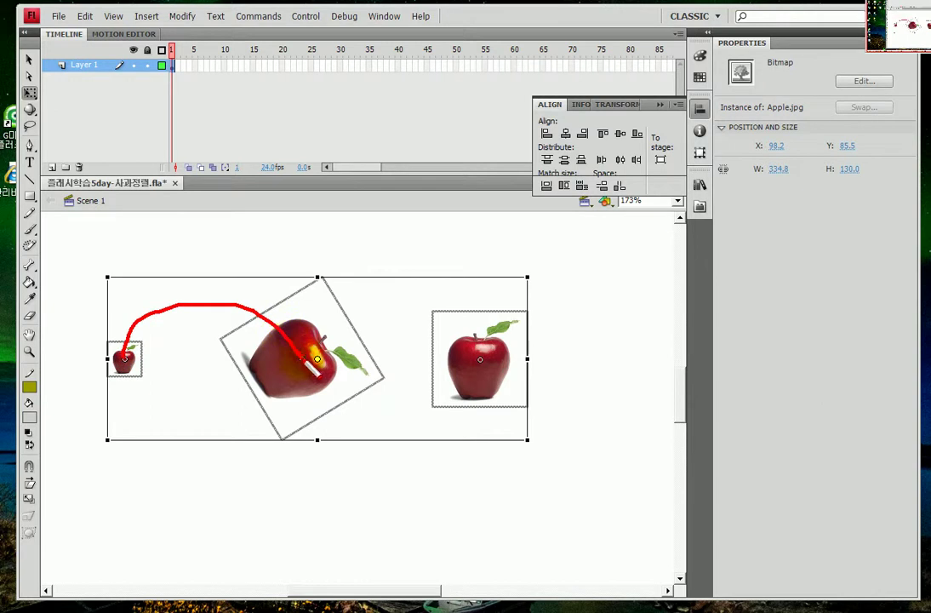
pyautogui.moveTo(352, 320)
pyautogui.mouseDown()
pyautogui.moveTo(392, 308)
pyautogui.moveTo(438, 315)
pyautogui.moveTo(482, 359)
pyautogui.mouseUp()
pyautogui.moveTo(404, 292)
pyautogui.mouseDown()
pyautogui.moveTo(409, 331)
pyautogui.moveTo(421, 335)
pyautogui.mouseUp()
pyautogui.moveTo(214, 276); pyautogui.dragTo(214, 318)
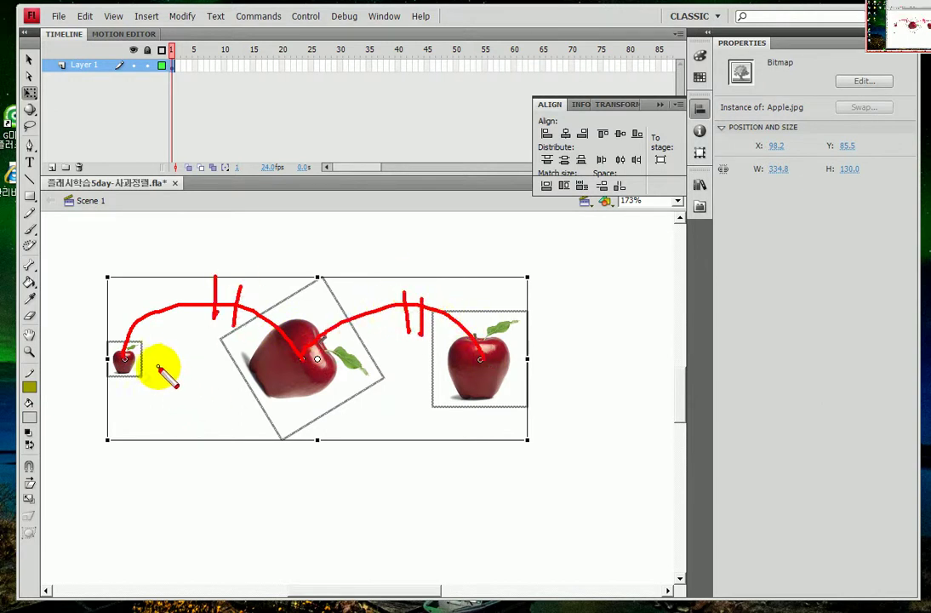
pyautogui.moveTo(162, 335)
pyautogui.mouseDown()
pyautogui.moveTo(160, 358)
pyautogui.moveTo(164, 333)
pyautogui.mouseUp()
pyautogui.moveTo(394, 398)
pyautogui.mouseDown()
pyautogui.moveTo(401, 366)
pyautogui.moveTo(407, 399)
pyautogui.mouseUp()
pyautogui.moveTo(164, 333)
pyautogui.mouseDown()
pyautogui.moveTo(141, 361)
pyautogui.moveTo(219, 326)
pyautogui.moveTo(213, 322)
pyautogui.mouseUp()
pyautogui.moveTo(400, 388); pyautogui.dragTo(410, 360)
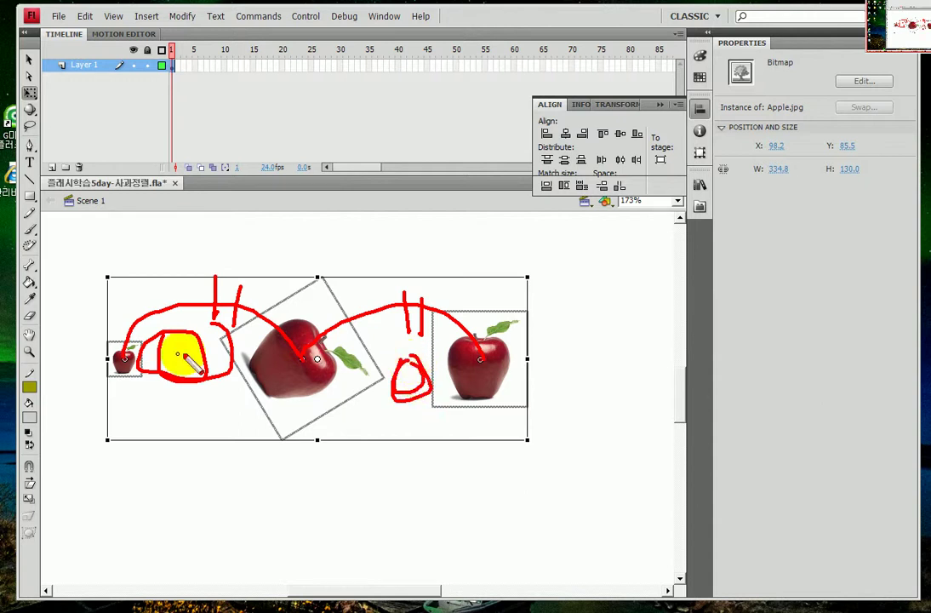
pyautogui.moveTo(168, 332)
pyautogui.mouseDown()
pyautogui.moveTo(166, 360)
pyautogui.moveTo(177, 322)
pyautogui.moveTo(204, 344)
pyautogui.mouseUp()
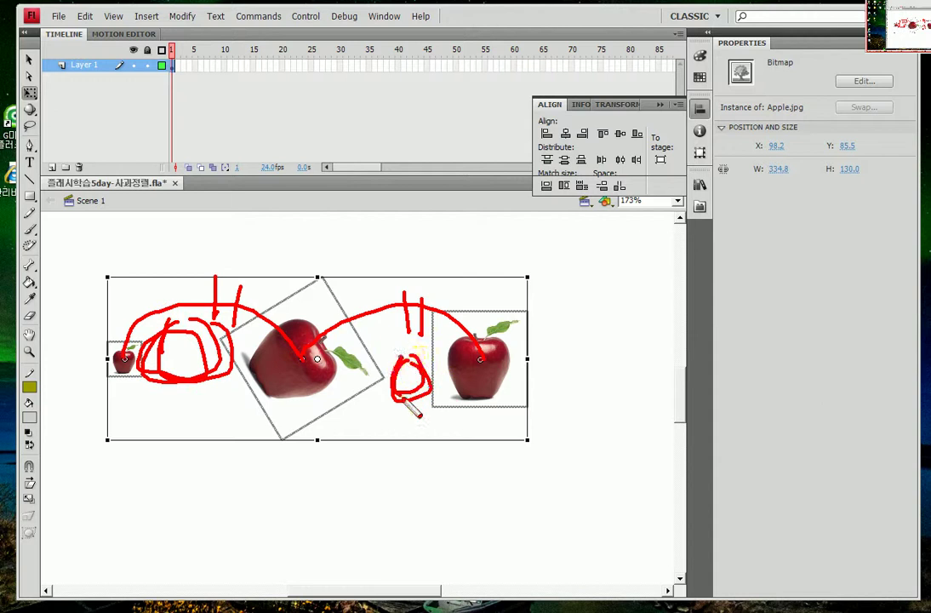
pyautogui.moveTo(608, 208)
pyautogui.mouseDown()
pyautogui.moveTo(624, 200)
pyautogui.moveTo(613, 187)
pyautogui.moveTo(632, 206)
pyautogui.mouseUp()
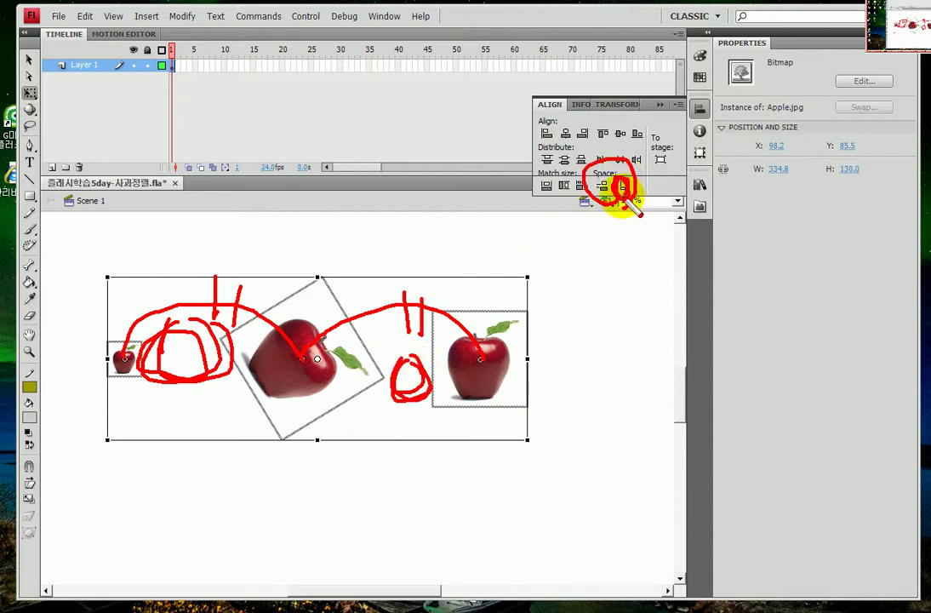
pyautogui.press('Escape')
# Space the three selected apples evenly in the horizontal direction relative to each other.
pyautogui.click(705, 107)
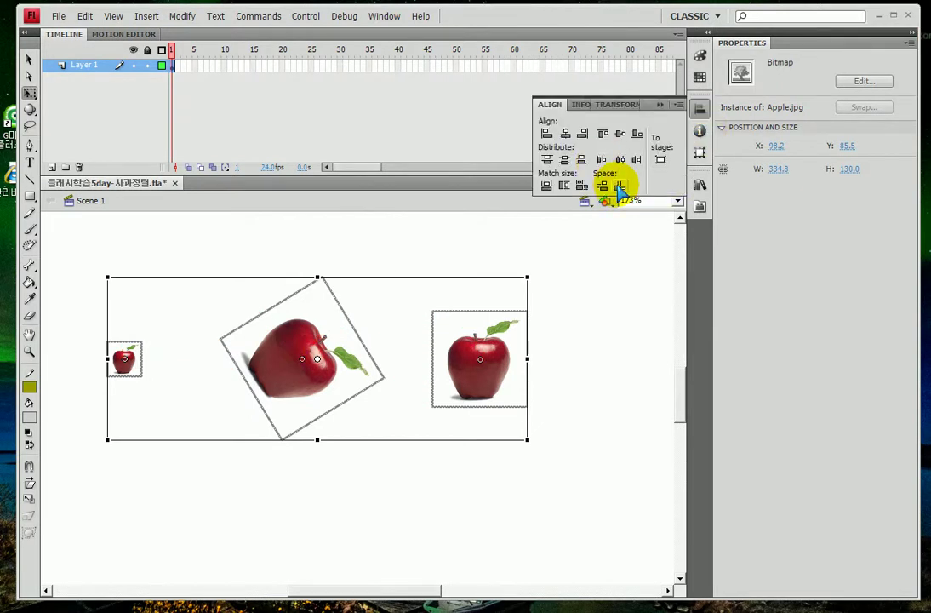
pyautogui.click(620, 188)
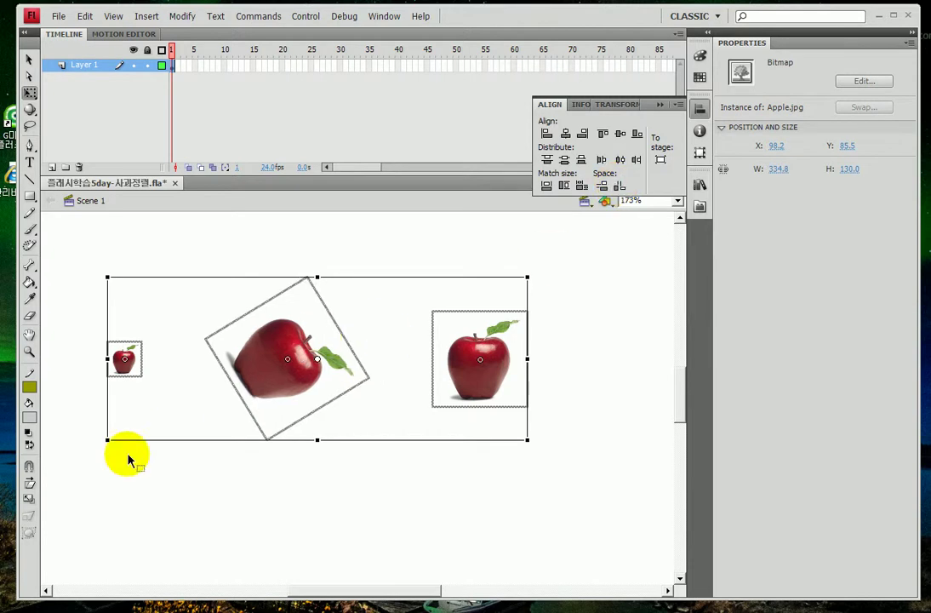
# Outline the two gaps between the evenly spaced apples in red, circle the To stage option, and clear the annotations.
pyautogui.hotkey('ctrl', '2')
pyautogui.moveTo(149, 325)
pyautogui.mouseDown()
pyautogui.moveTo(151, 368)
pyautogui.moveTo(193, 333)
pyautogui.moveTo(149, 371)
pyautogui.mouseUp()
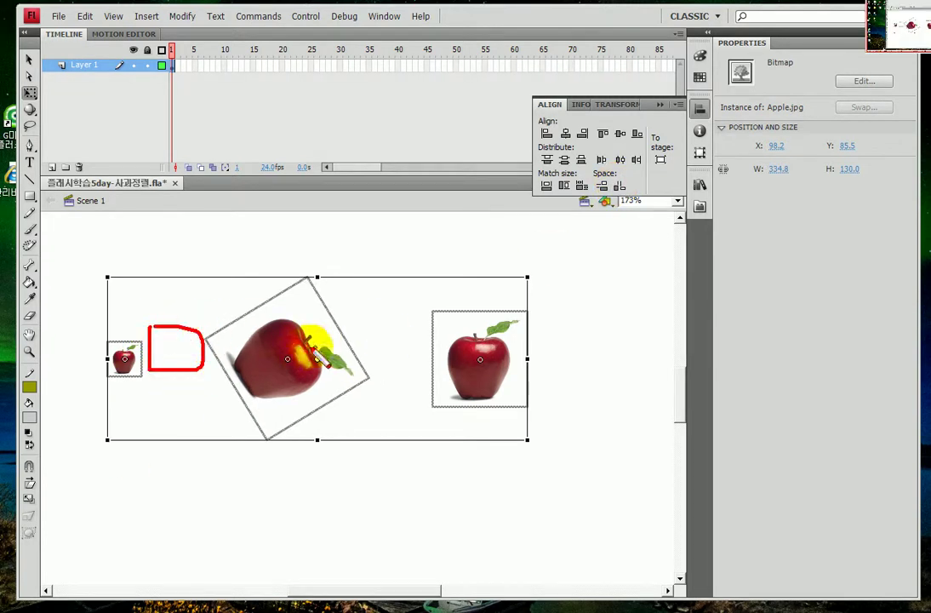
pyautogui.moveTo(375, 345)
pyautogui.mouseDown()
pyautogui.moveTo(420, 390)
pyautogui.moveTo(376, 345)
pyautogui.mouseUp()
pyautogui.moveTo(106, 358)
pyautogui.mouseDown()
pyautogui.moveTo(150, 364)
pyautogui.moveTo(130, 362)
pyautogui.moveTo(129, 378)
pyautogui.moveTo(168, 355)
pyautogui.mouseUp()
pyautogui.moveTo(189, 348); pyautogui.dragTo(186, 356)
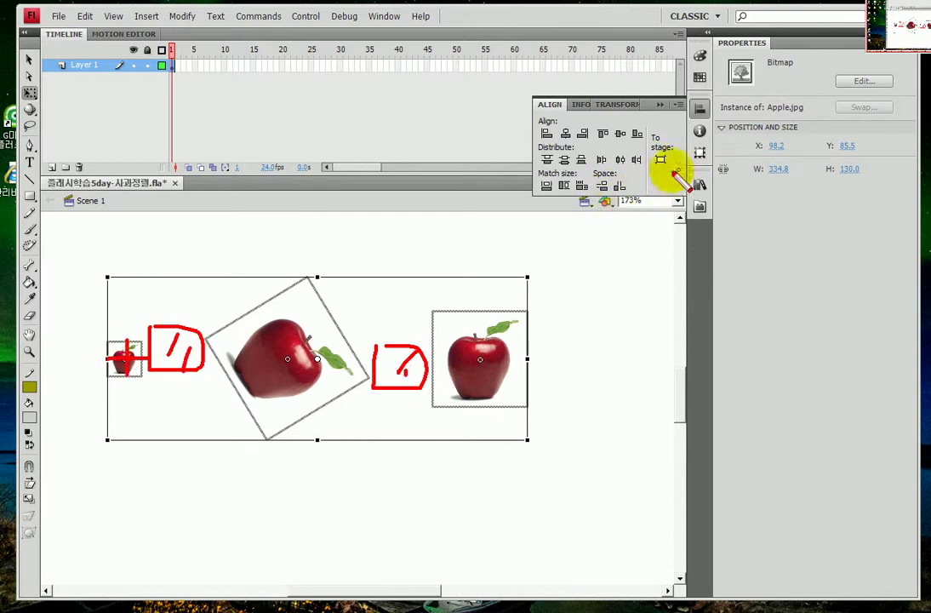
pyautogui.moveTo(670, 166)
pyautogui.mouseDown()
pyautogui.moveTo(642, 162)
pyautogui.moveTo(661, 156)
pyautogui.mouseUp()
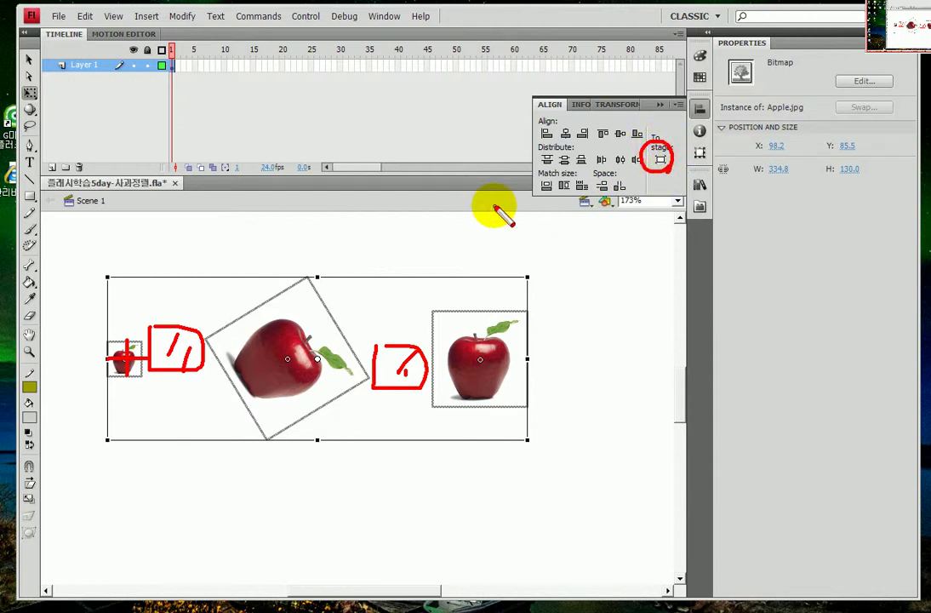
pyautogui.press('Escape')
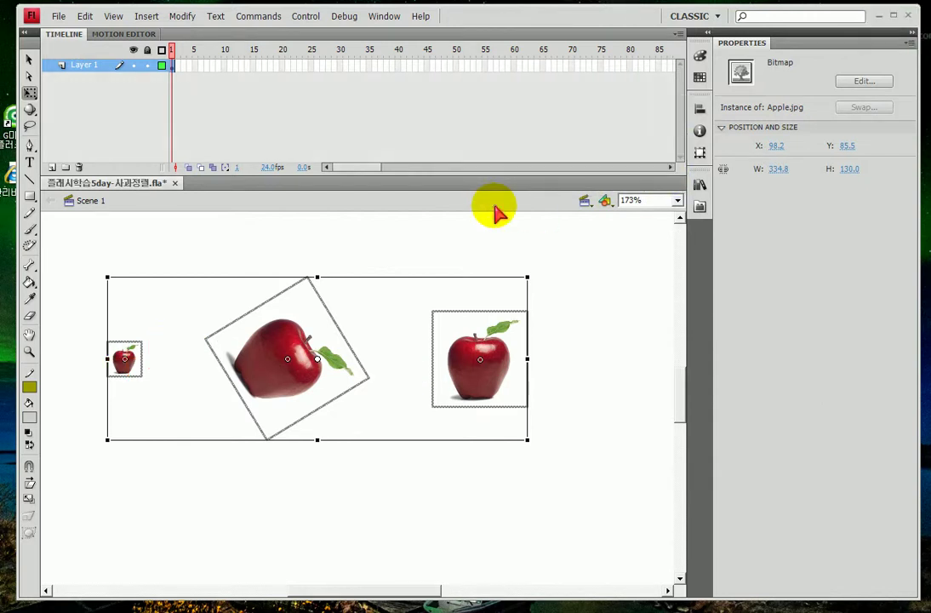
# Turn on alignment to the stage and distribute the three apples by their horizontal centers across the stage width.
pyautogui.hotkey('ctrl', '1')
pyautogui.click(700, 109)
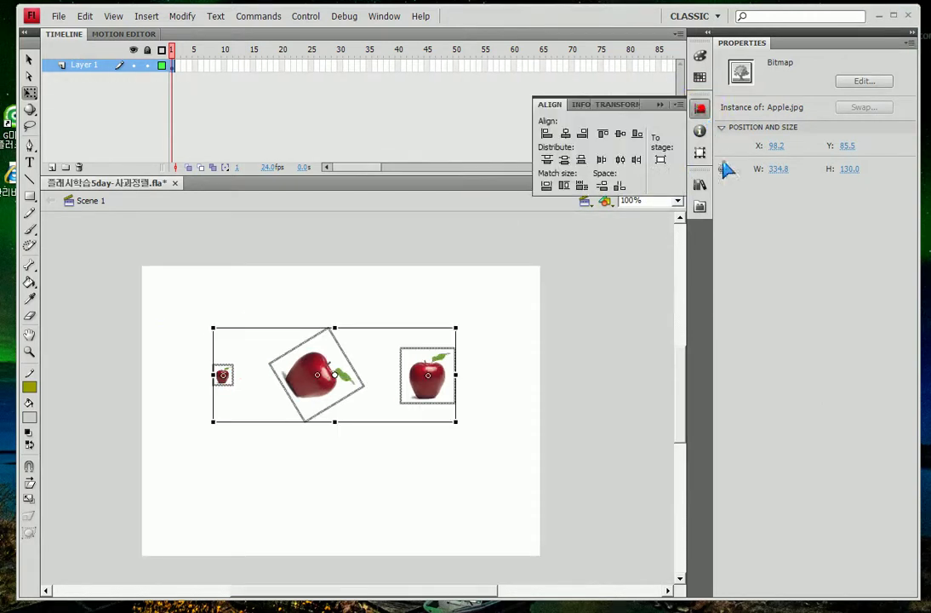
pyautogui.click(661, 159)
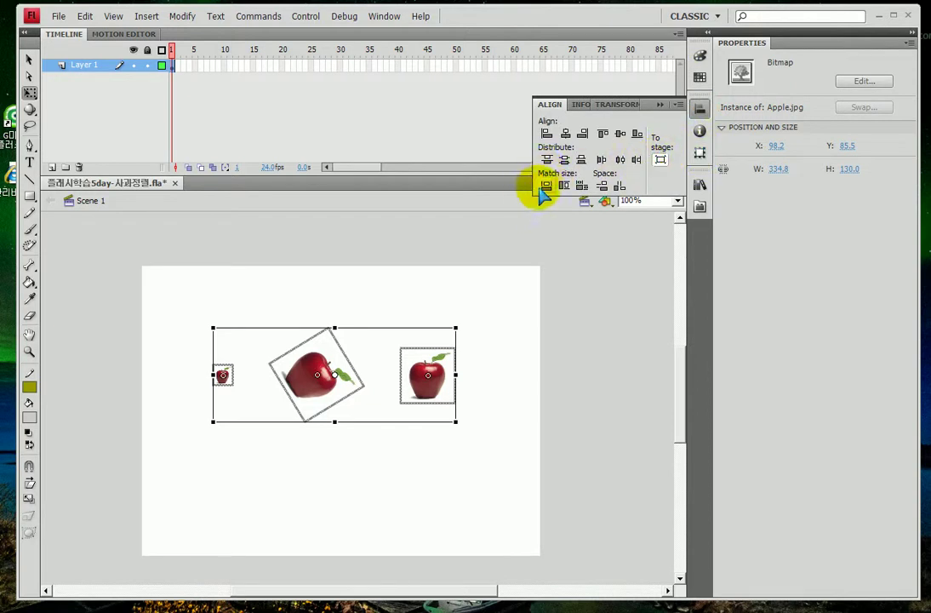
pyautogui.click(621, 160)
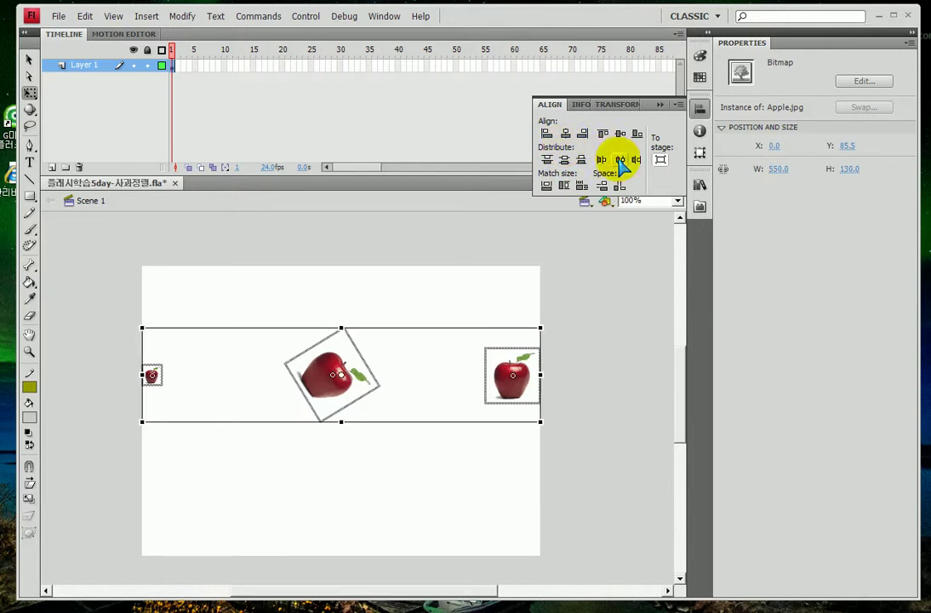
# Circle the horizontal center distribution option, mark the apples' center distances and gaps across the stage in red, and clear the annotations.
pyautogui.hotkey('ctrl', '2')
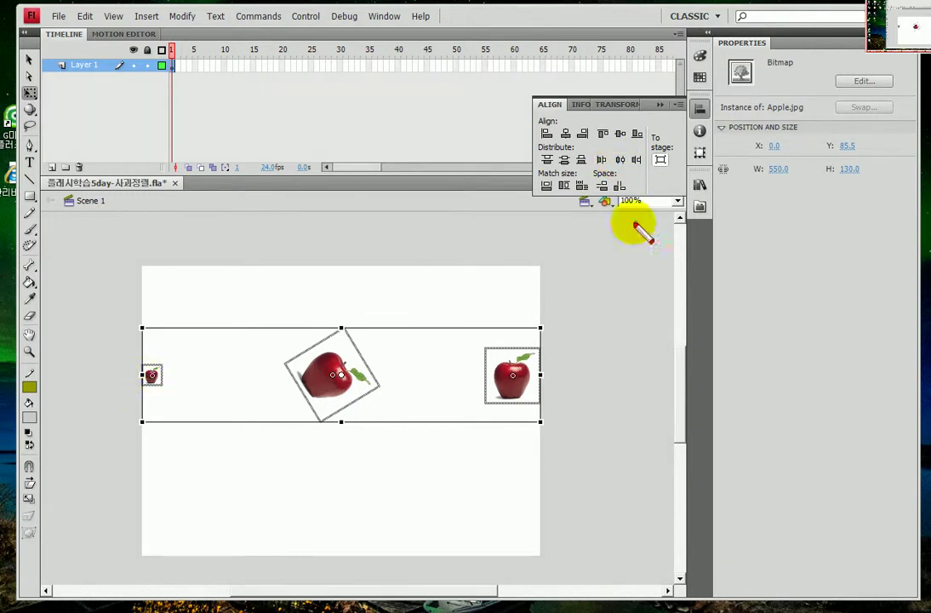
pyautogui.moveTo(607, 163); pyautogui.dragTo(632, 167)
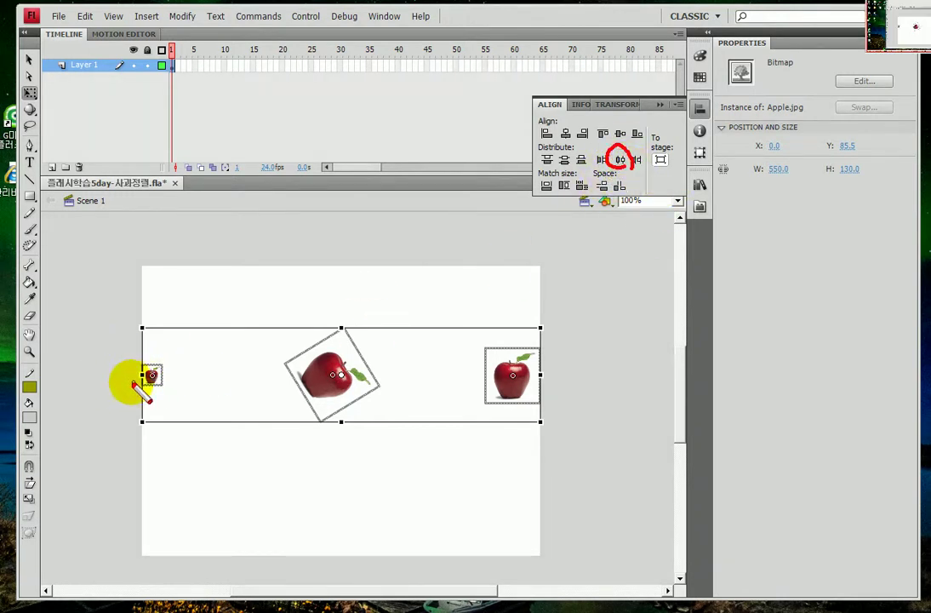
pyautogui.moveTo(152, 373)
pyautogui.mouseDown()
pyautogui.moveTo(204, 312)
pyautogui.moveTo(257, 311)
pyautogui.moveTo(320, 351)
pyautogui.moveTo(339, 378)
pyautogui.moveTo(349, 339)
pyautogui.moveTo(385, 296)
pyautogui.moveTo(436, 293)
pyautogui.moveTo(498, 326)
pyautogui.moveTo(513, 372)
pyautogui.mouseUp()
pyautogui.moveTo(235, 288); pyautogui.dragTo(237, 313)
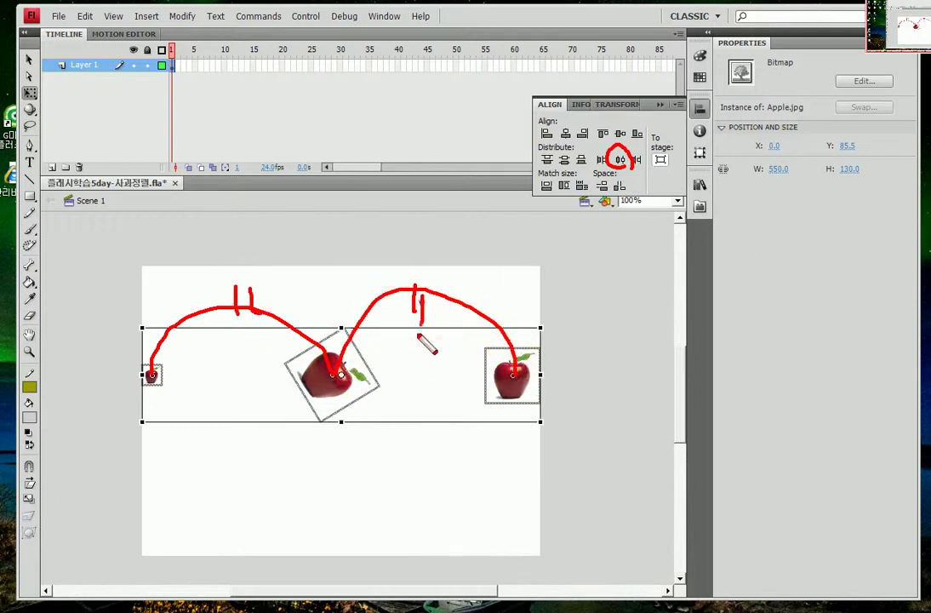
pyautogui.moveTo(197, 380)
pyautogui.mouseDown()
pyautogui.moveTo(193, 364)
pyautogui.moveTo(289, 407)
pyautogui.mouseUp()
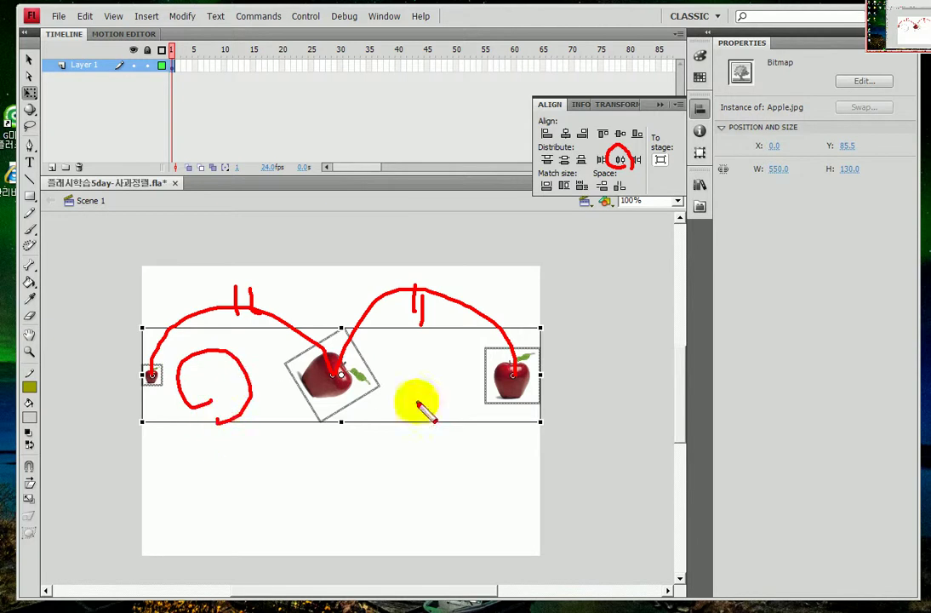
pyautogui.moveTo(426, 421); pyautogui.dragTo(430, 422)
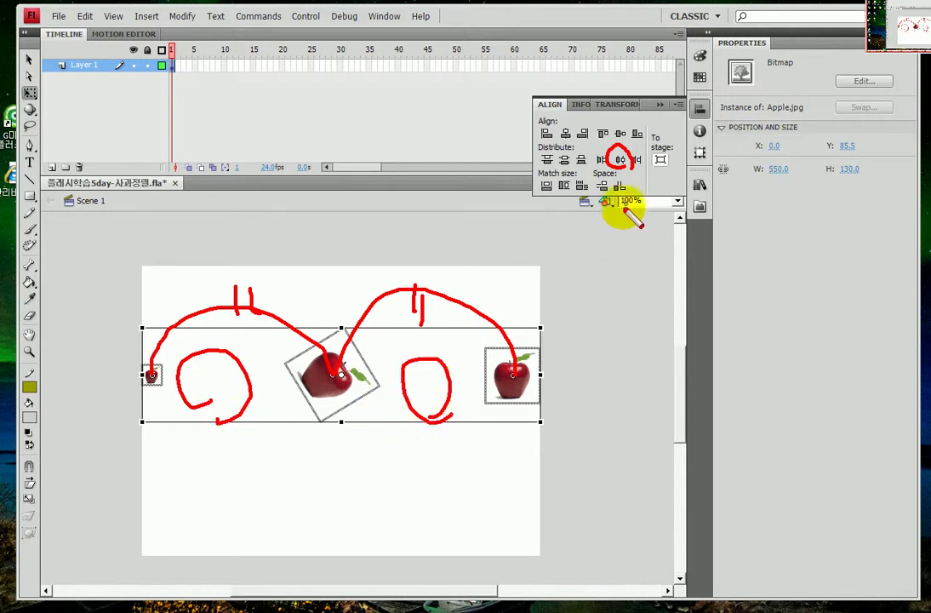
pyautogui.moveTo(620, 177); pyautogui.dragTo(618, 201)
pyautogui.press('Escape')
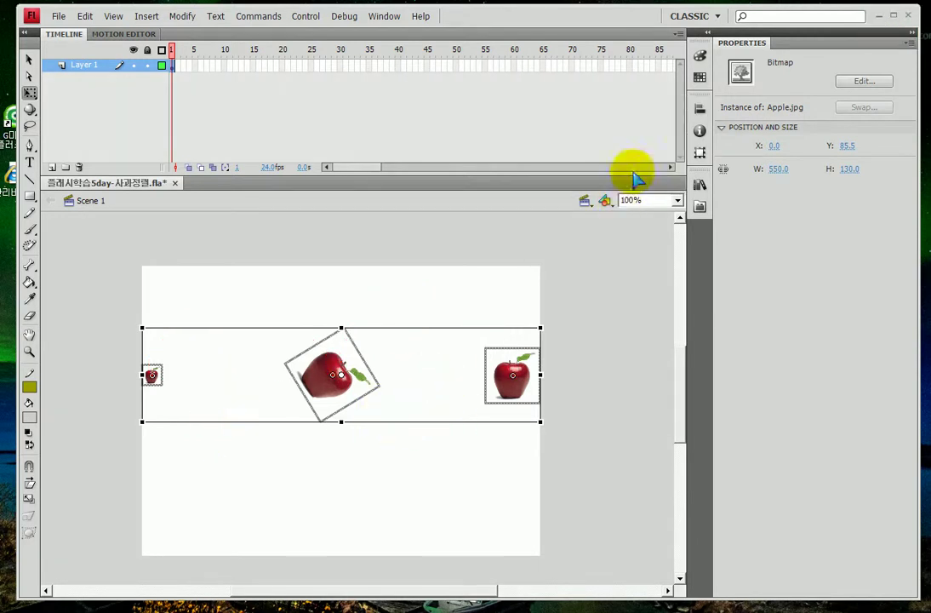
# Space the three apples evenly in the horizontal direction relative to the stage.
pyautogui.click(700, 108)
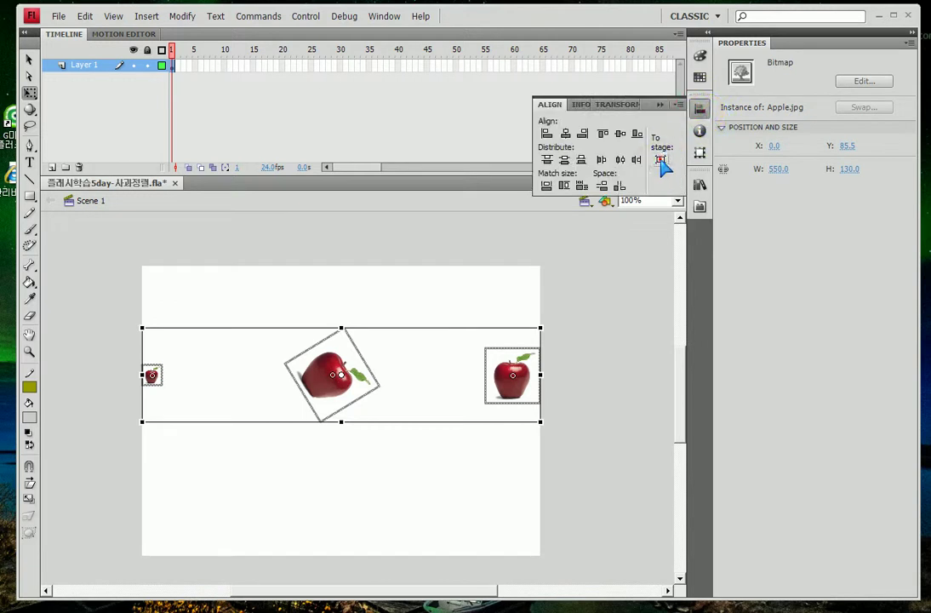
pyautogui.click(660, 160)
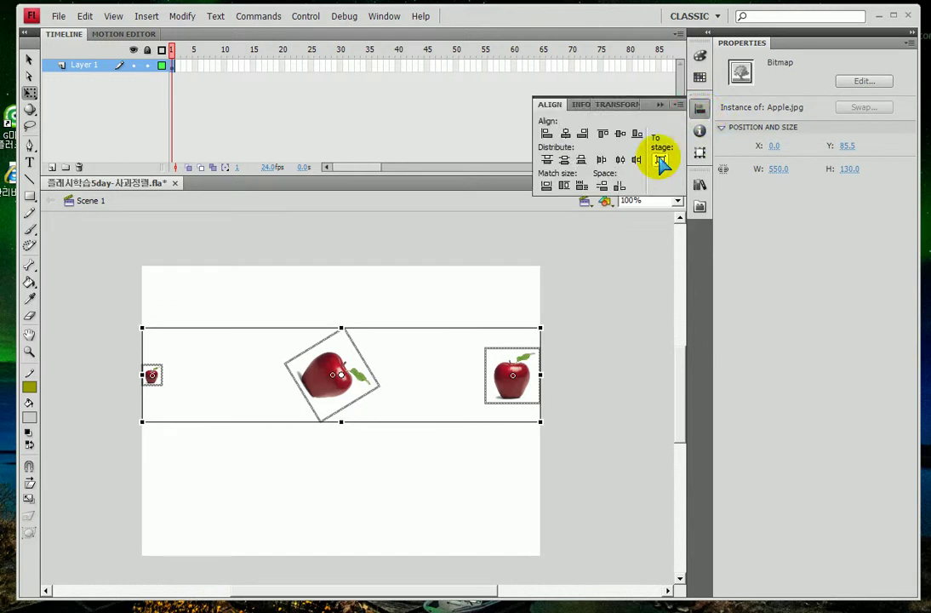
pyautogui.click(621, 187)
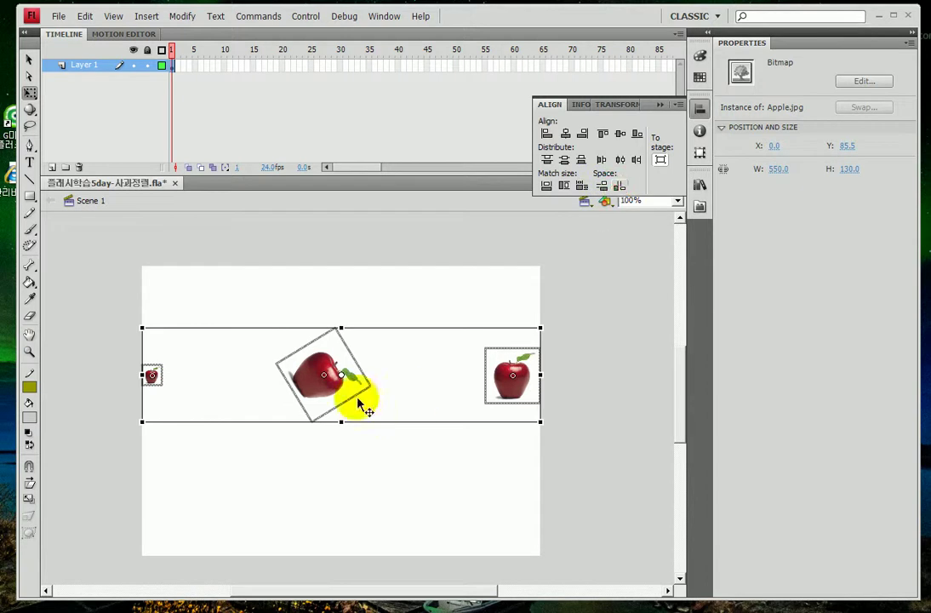
# Circle the tilted middle apple, outline the gaps on both sides of it in red, and clear the annotations.
pyautogui.hotkey('ctrl', '2')
pyautogui.moveTo(331, 393)
pyautogui.mouseDown()
pyautogui.moveTo(288, 388)
pyautogui.moveTo(321, 403)
pyautogui.mouseUp()
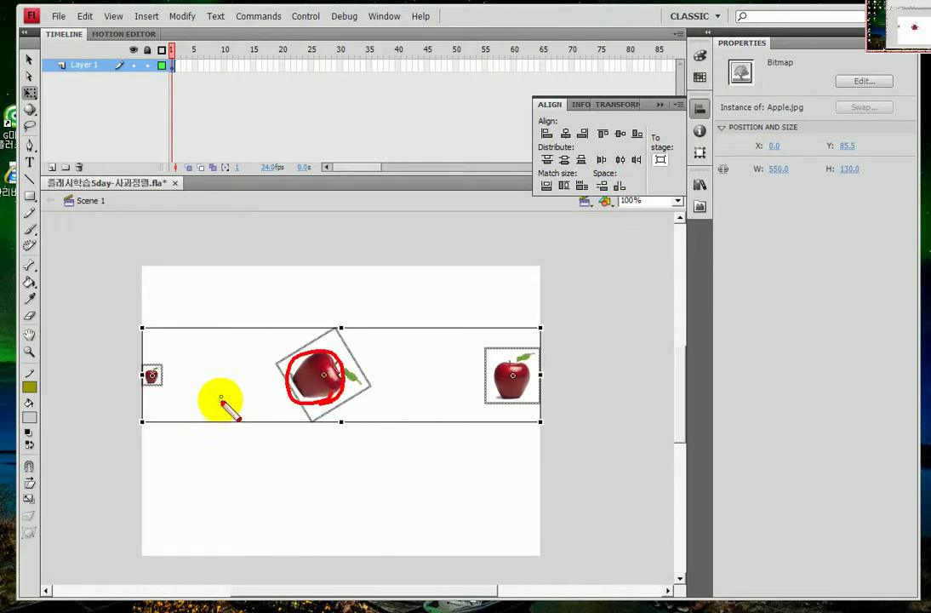
pyautogui.moveTo(170, 351)
pyautogui.mouseDown()
pyautogui.moveTo(175, 400)
pyautogui.moveTo(268, 395)
pyautogui.moveTo(136, 337)
pyautogui.mouseUp()
pyautogui.moveTo(386, 345)
pyautogui.mouseDown()
pyautogui.moveTo(376, 396)
pyautogui.moveTo(457, 379)
pyautogui.moveTo(345, 340)
pyautogui.mouseUp()
pyautogui.moveTo(223, 349); pyautogui.dragTo(223, 372)
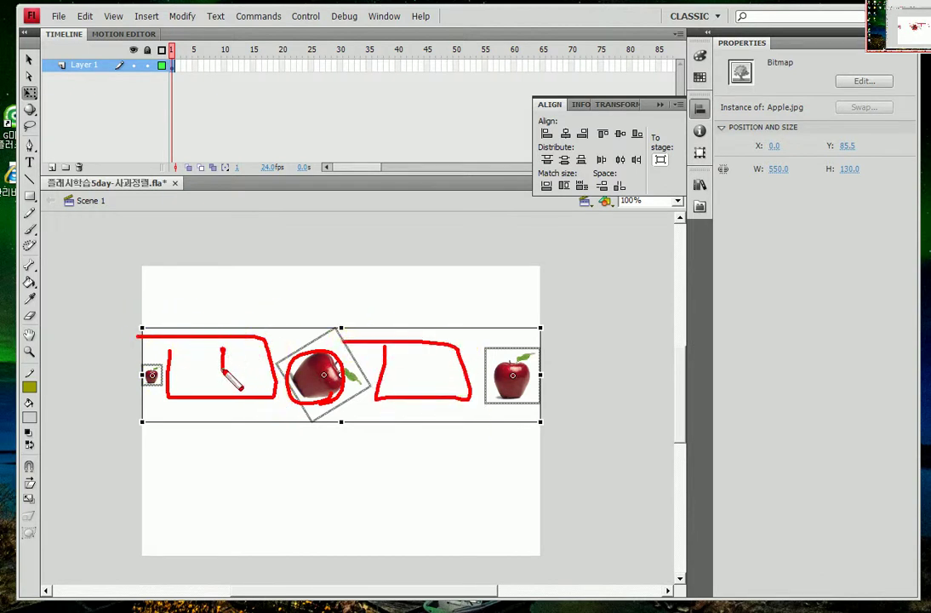
pyautogui.moveTo(418, 347)
pyautogui.mouseDown()
pyautogui.moveTo(418, 368)
pyautogui.moveTo(430, 371)
pyautogui.mouseUp()
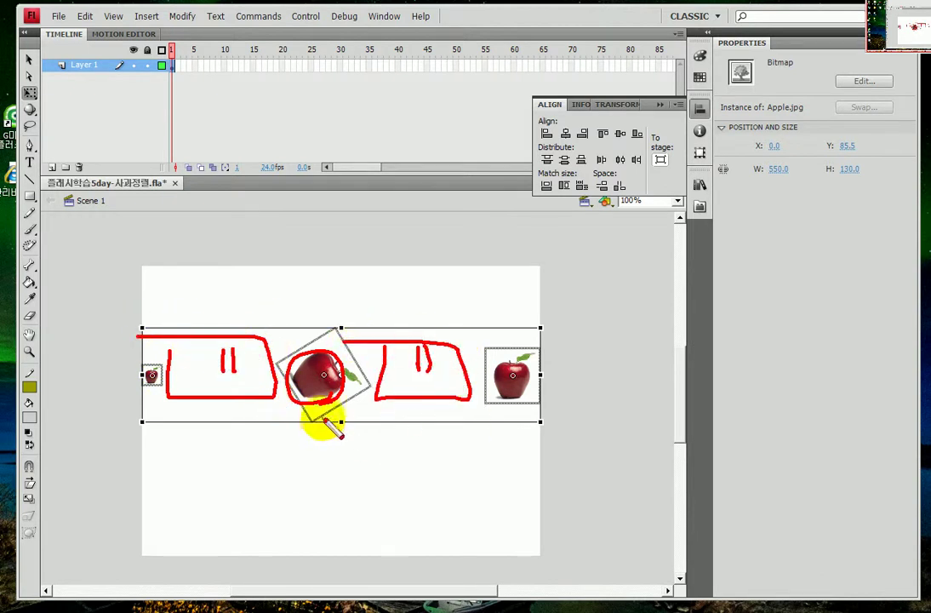
pyautogui.press('Escape')
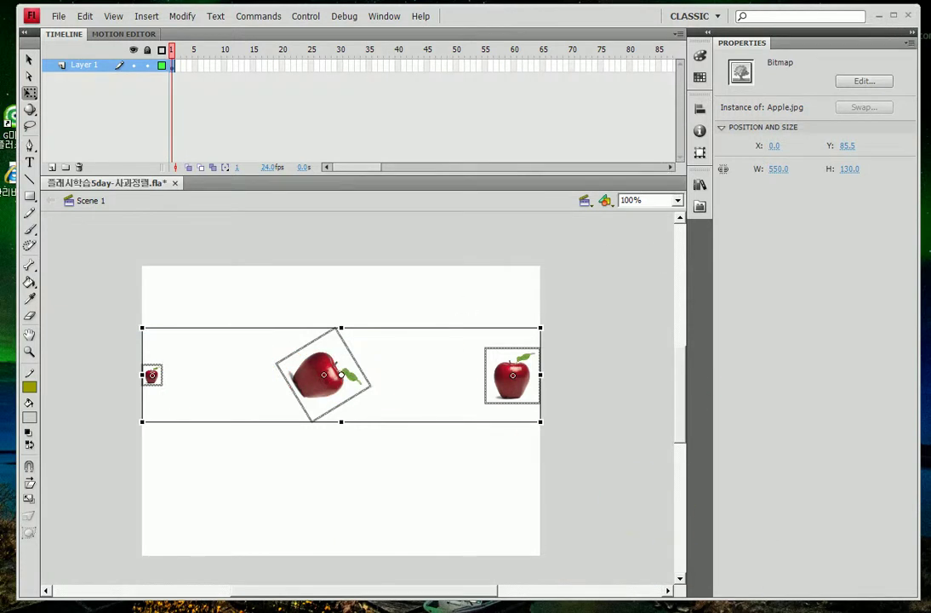
pyautogui.click(806, 525)
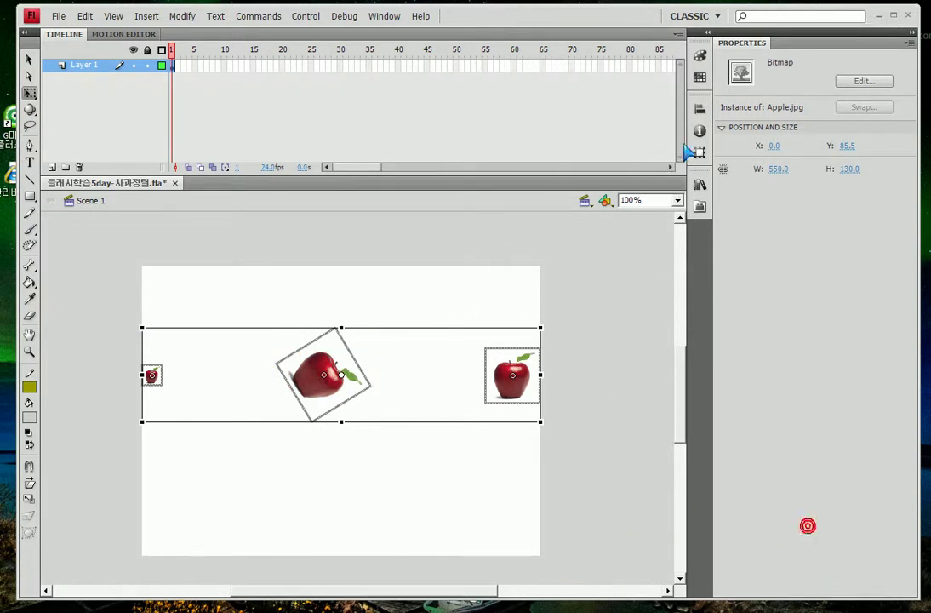